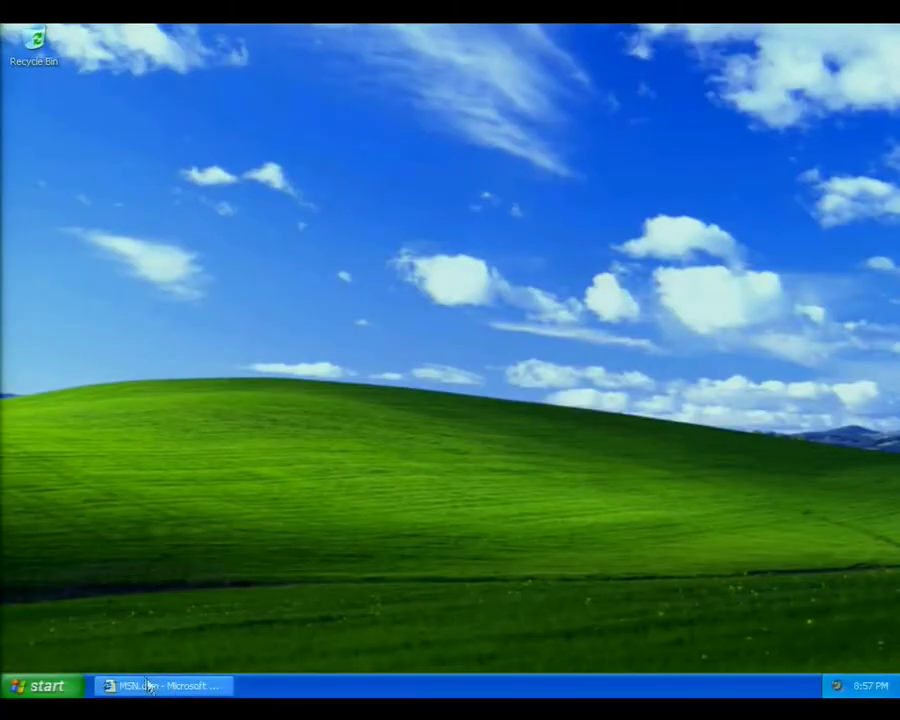
Review the MSN page in Internet Explorer, then browse the Start Menu folder.
click(150, 687)
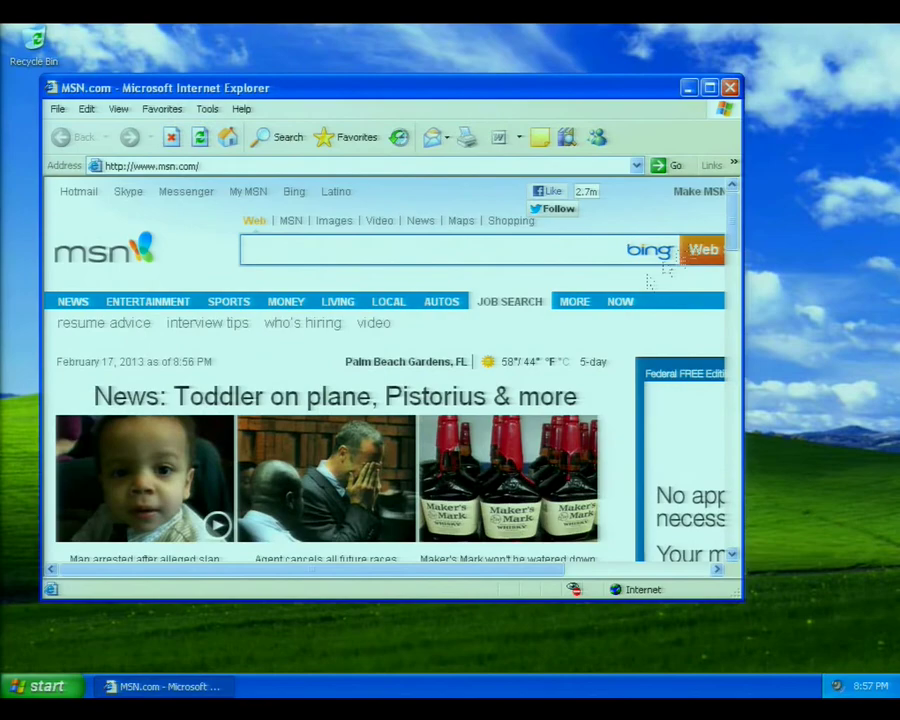
scroll(340, 380, down, 3)
drag(733, 250, 735, 302)
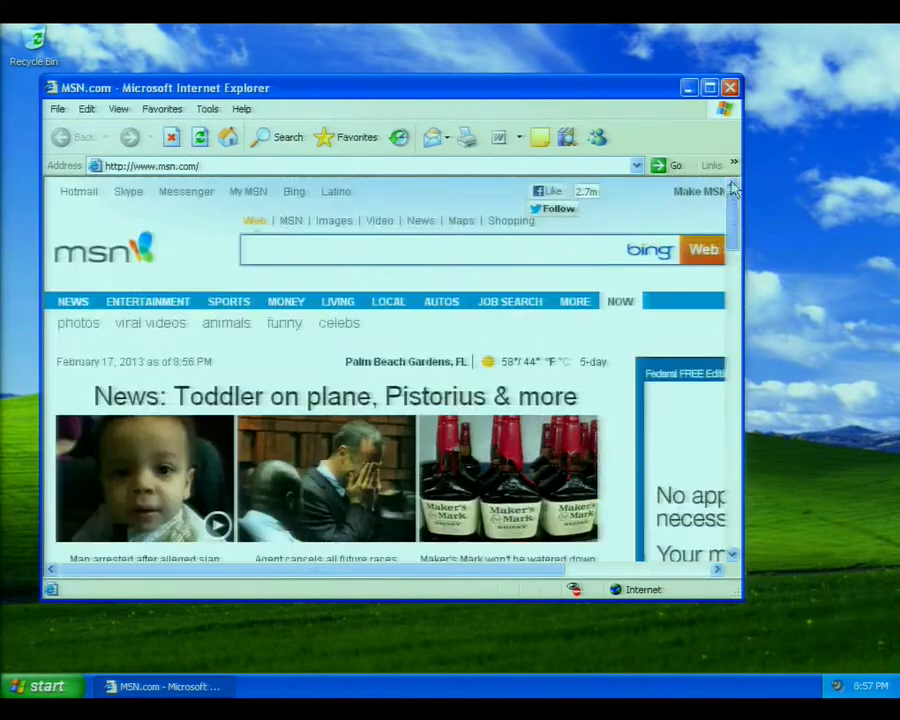
click(40, 686)
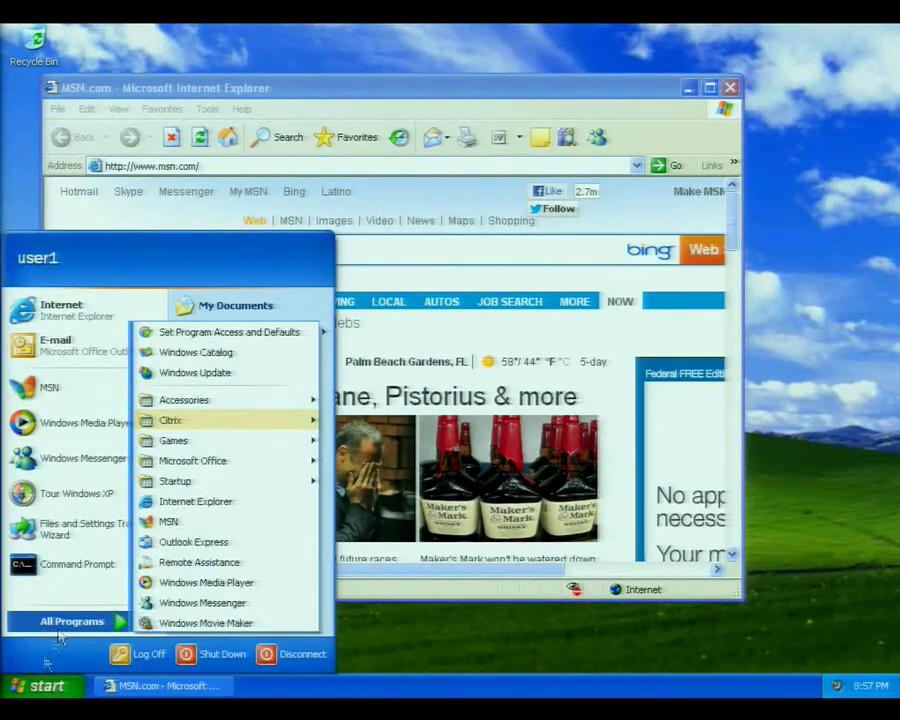
click(35, 688)
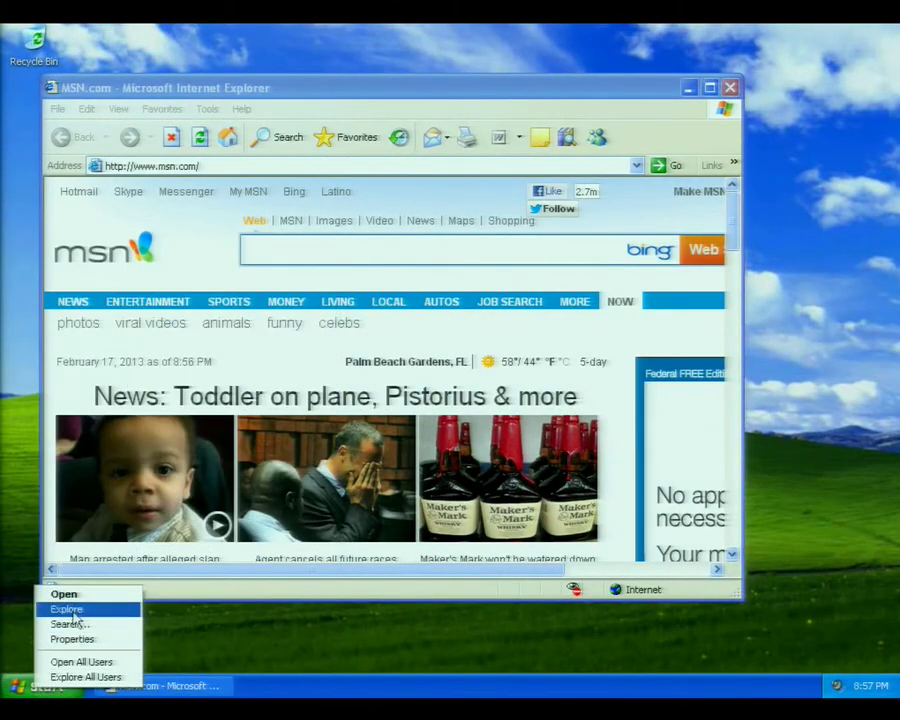
click(74, 608)
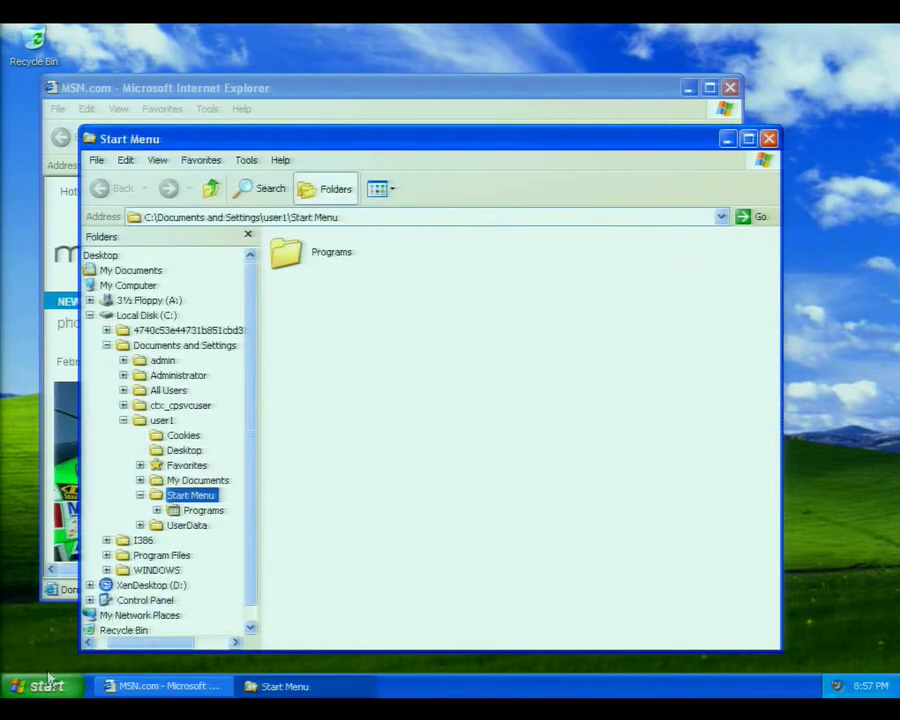
Log off the Windows XP session and confirm.
click(47, 686)
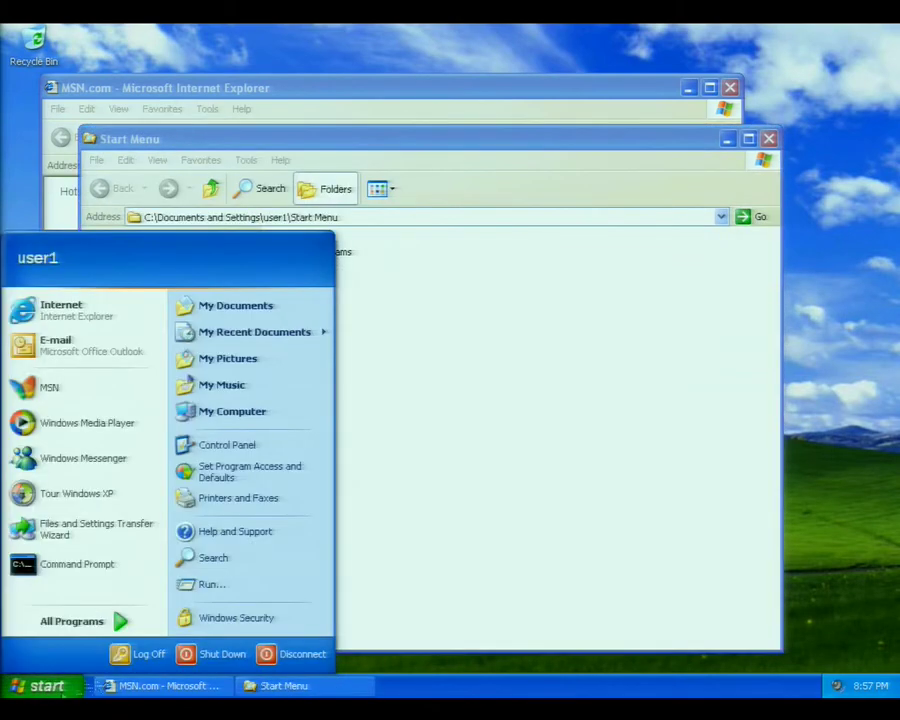
click(125, 655)
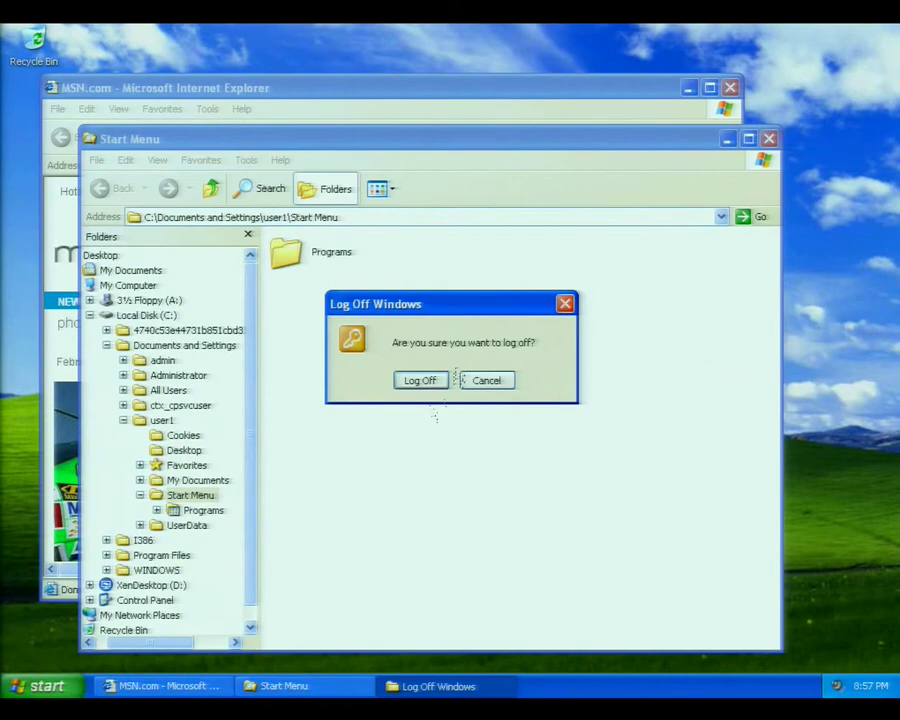
click(422, 385)
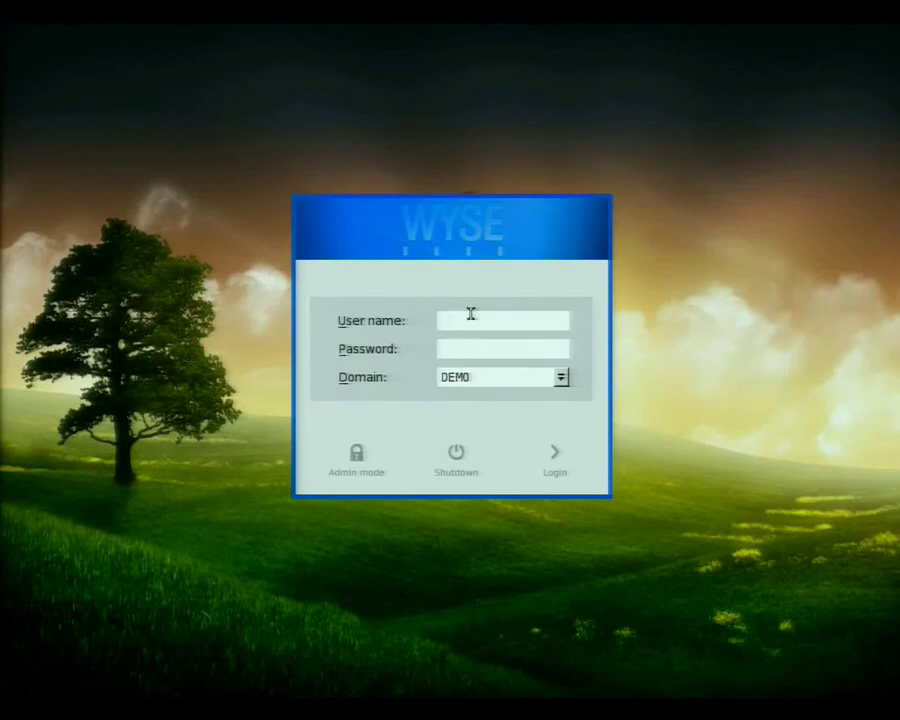
Sign in on the Wyse login screen with the user's name and password on domain DEMO.
text(er)
text(*****)
key(Return)
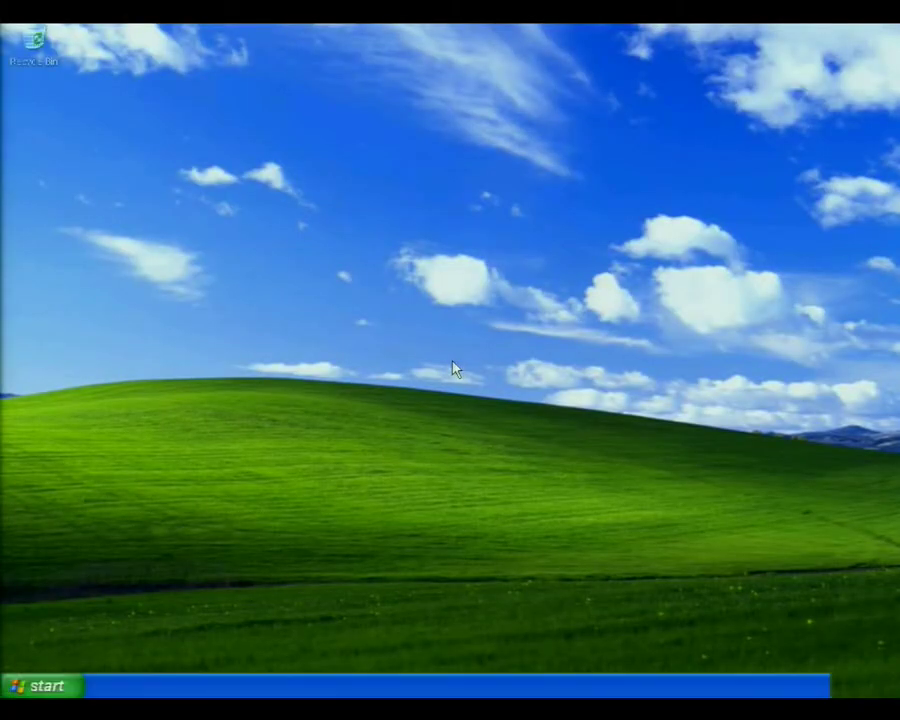
Launch Internet Explorer from the Start menu to load the MSN home page.
click(40, 686)
click(46, 686)
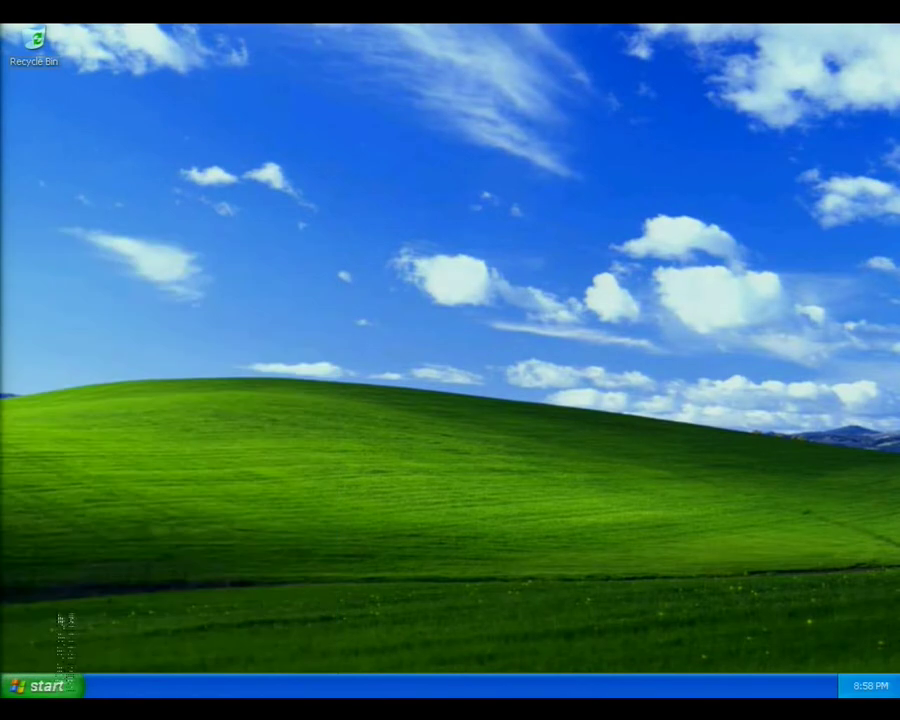
click(46, 686)
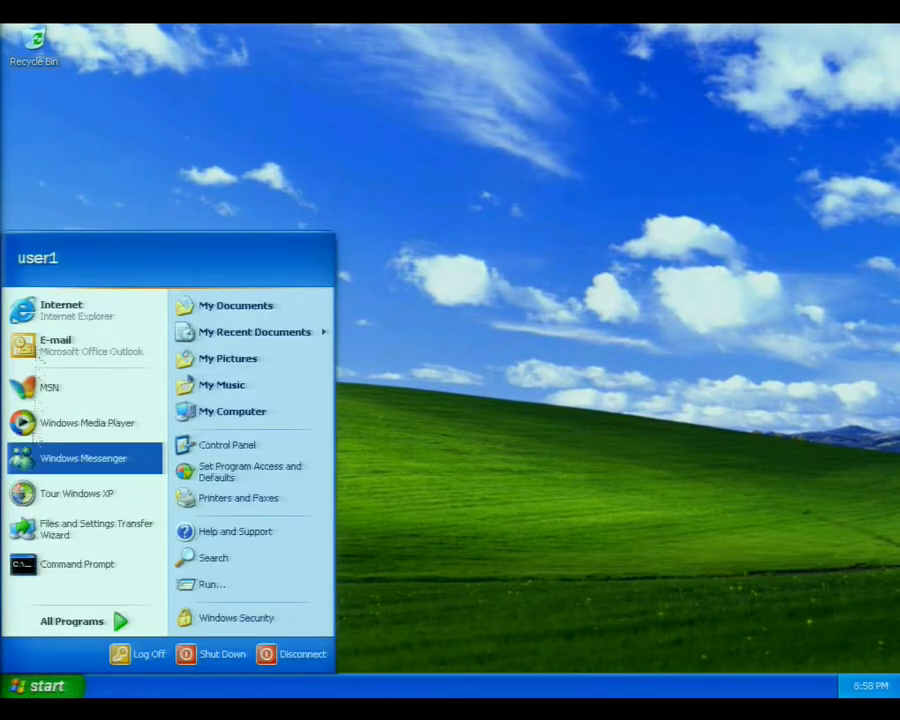
click(48, 312)
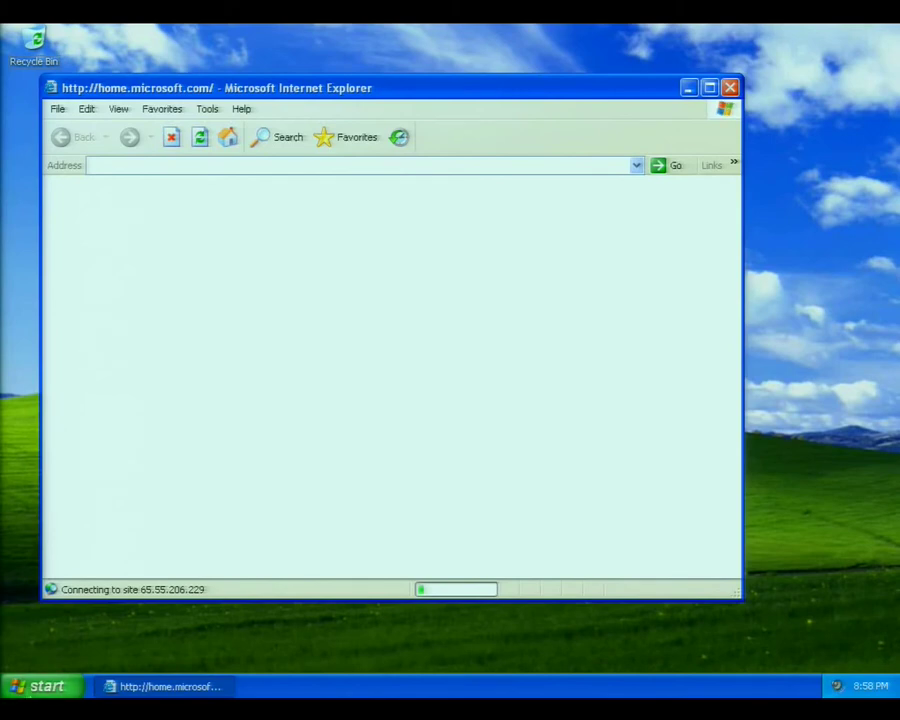
Log off the Windows XP session and confirm.
click(36, 686)
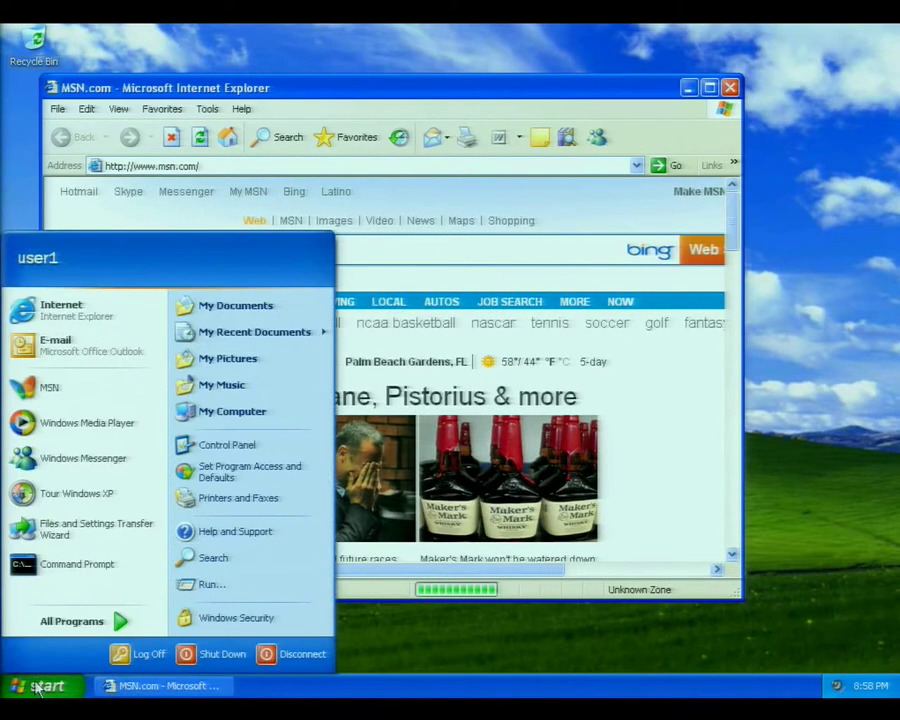
click(146, 666)
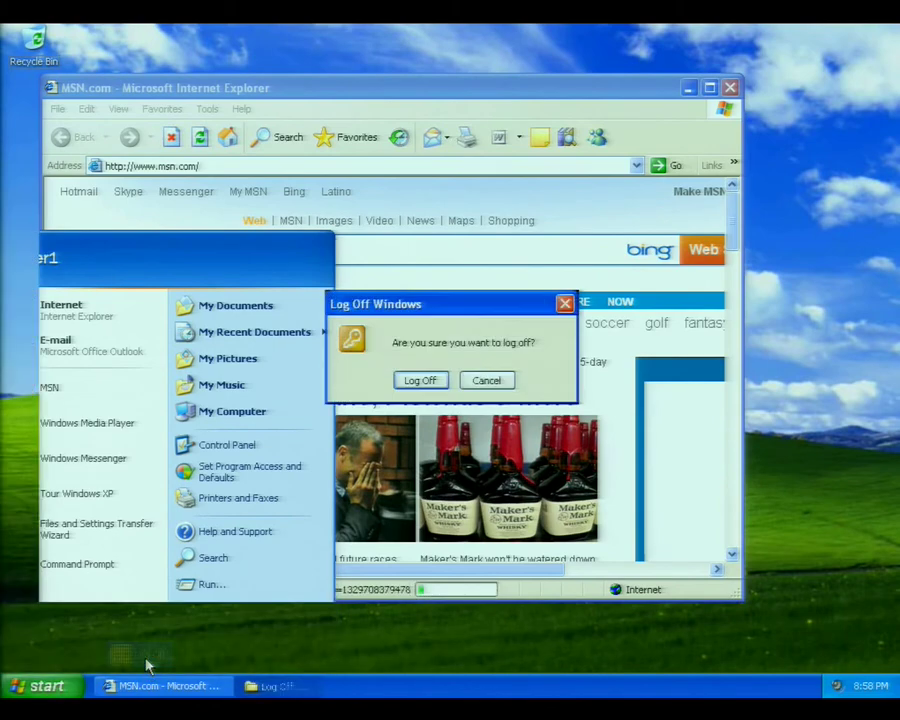
click(421, 381)
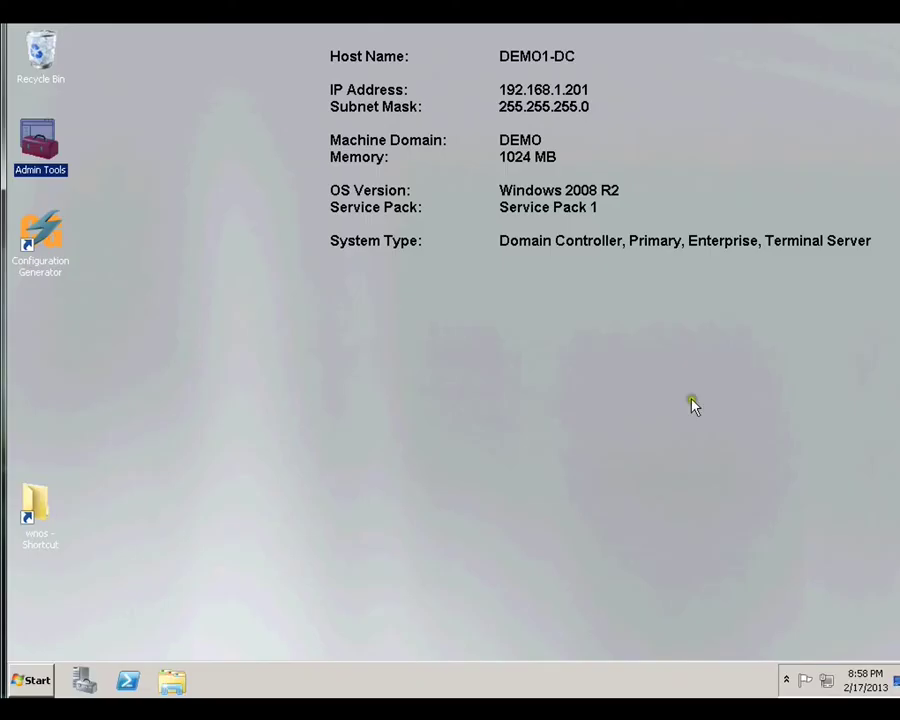
Open Admin Tools to the demo.wyse.com Users container in Active Directory Users and Computers.
double_click(44, 148)
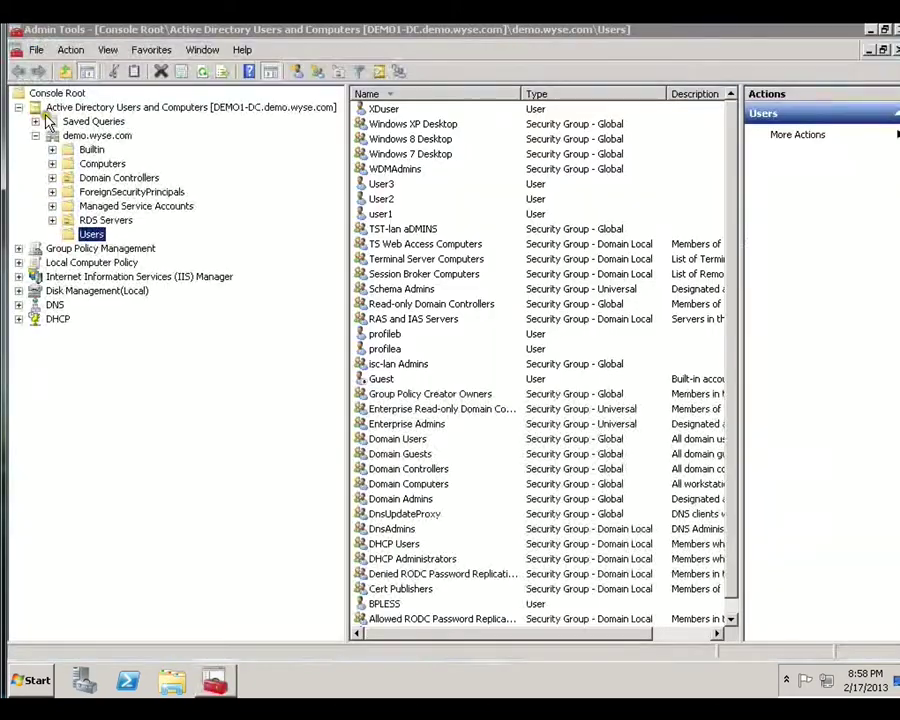
Add the demo user to the 'Windows 7 Desktop' group in its Member Of properties.
click(378, 214)
double_click(379, 214)
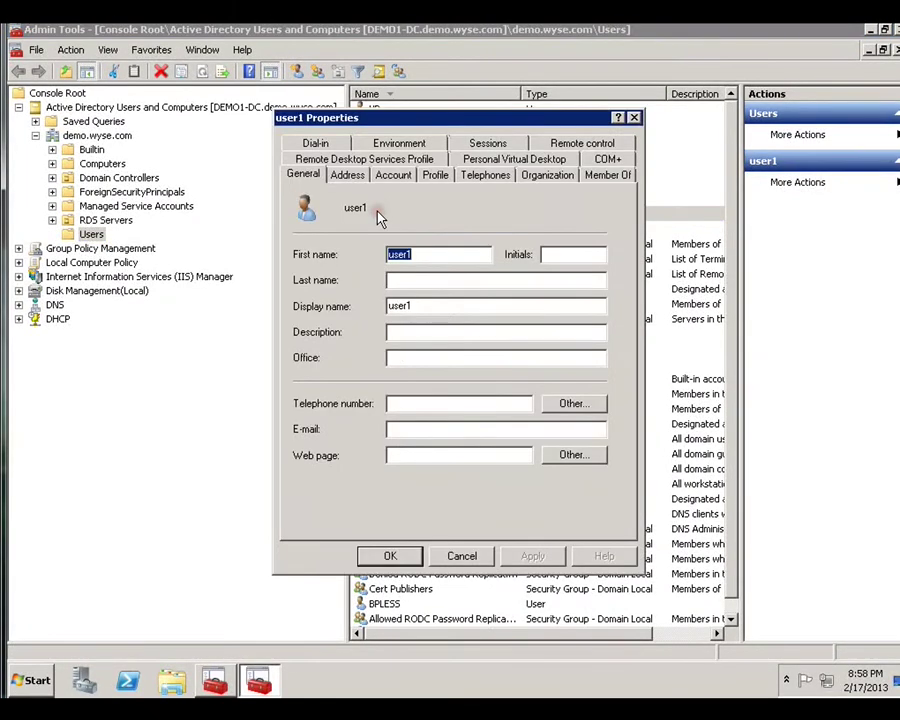
click(605, 174)
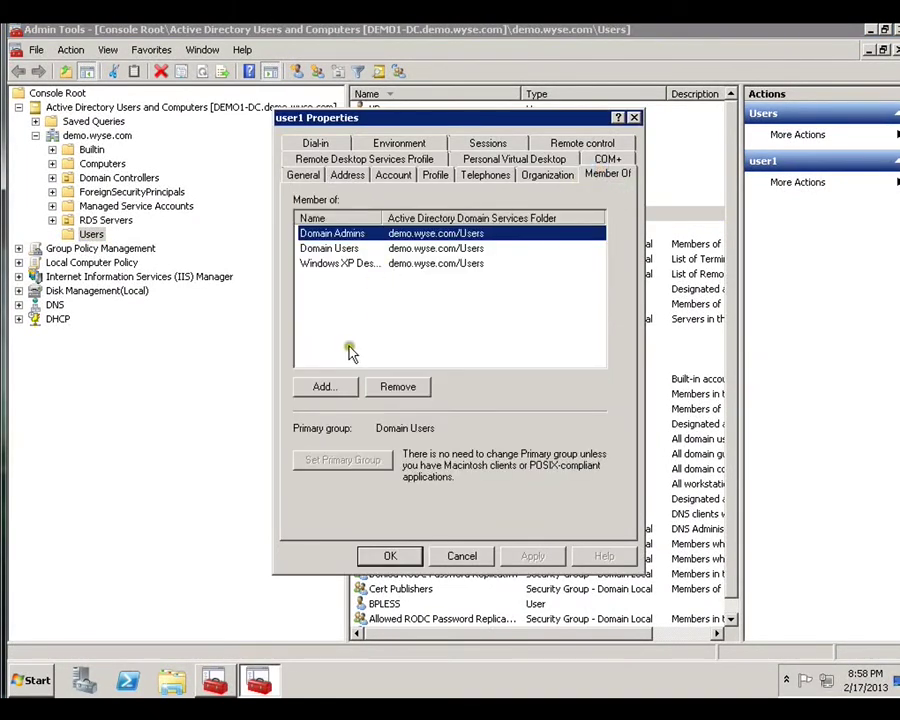
click(341, 388)
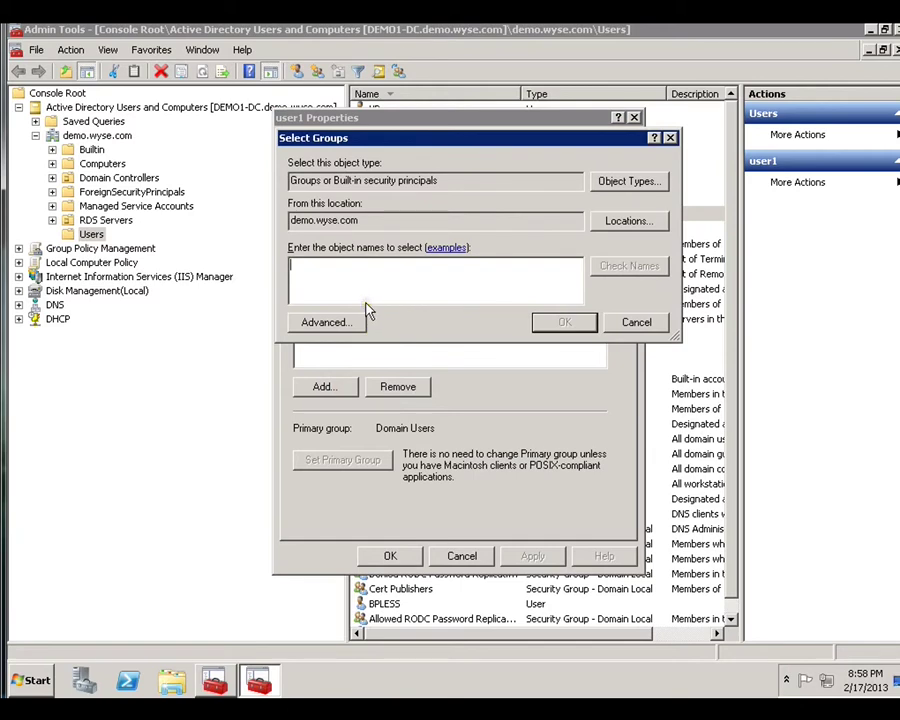
text(Windows 7 Desktop)
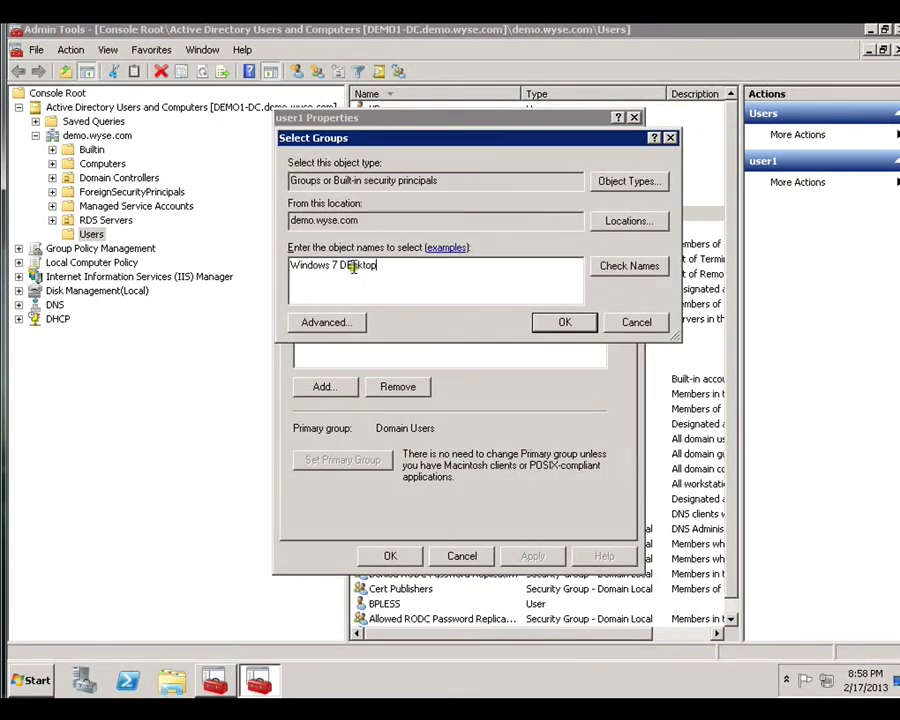
click(356, 264)
key(BackSpace)
text(e)
click(630, 268)
click(566, 321)
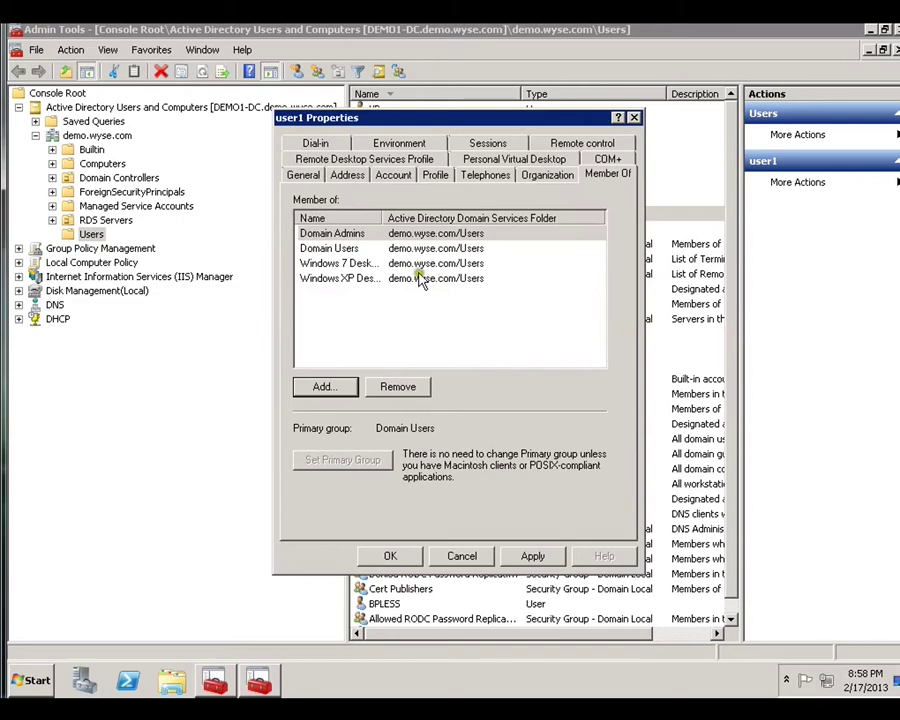
Remove the user from 'Windows XP Desktop' and save the membership changes.
click(349, 279)
click(400, 386)
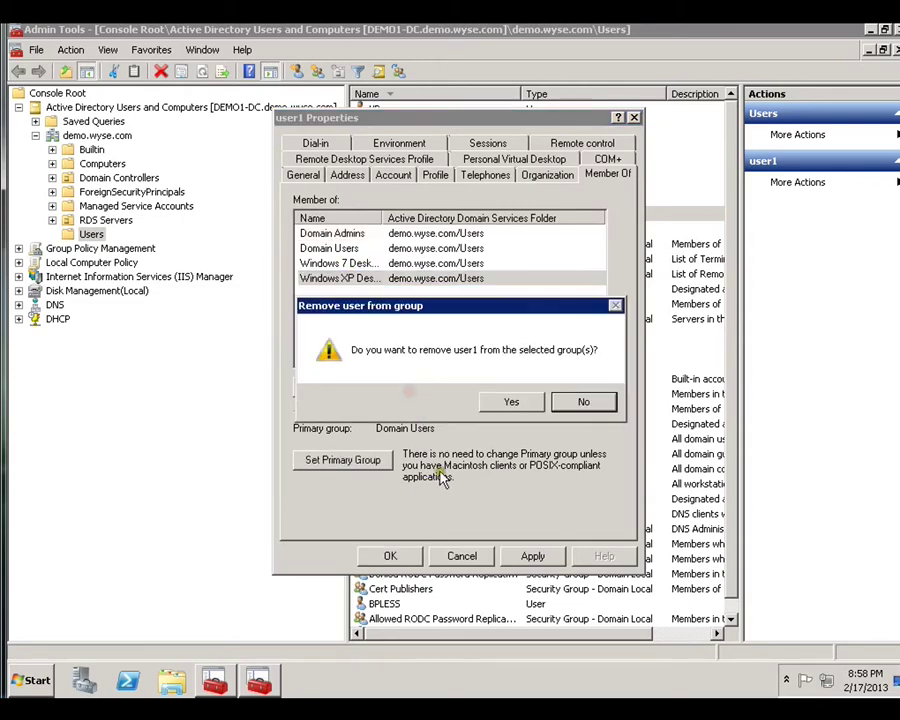
click(511, 403)
click(408, 555)
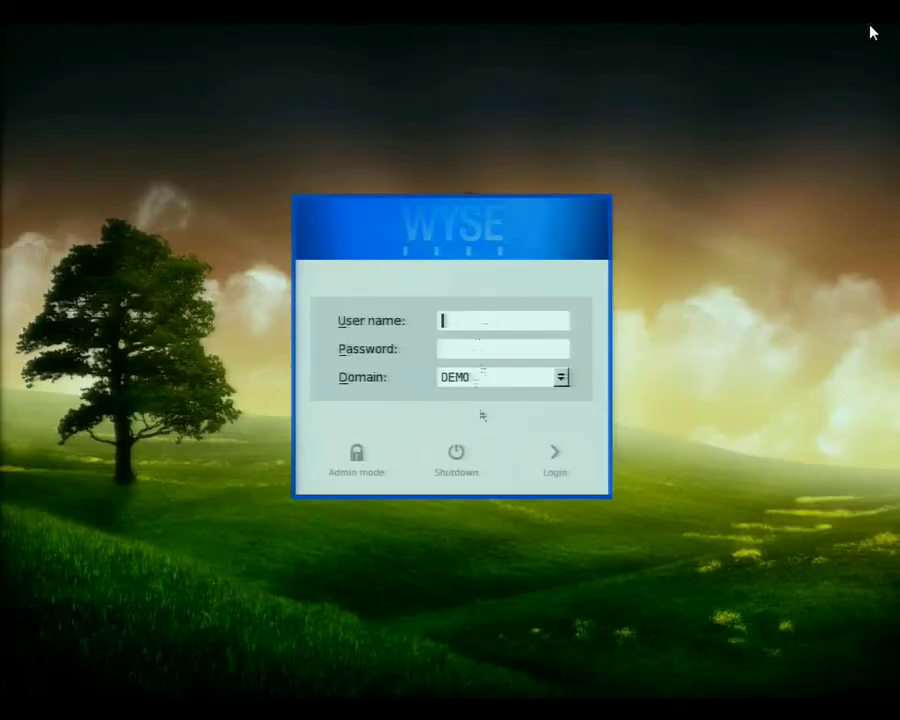
Sign in on the Wyse login screen with the user's name and password on domain DEMO.
text(ser)
text(*****)
key(Return)
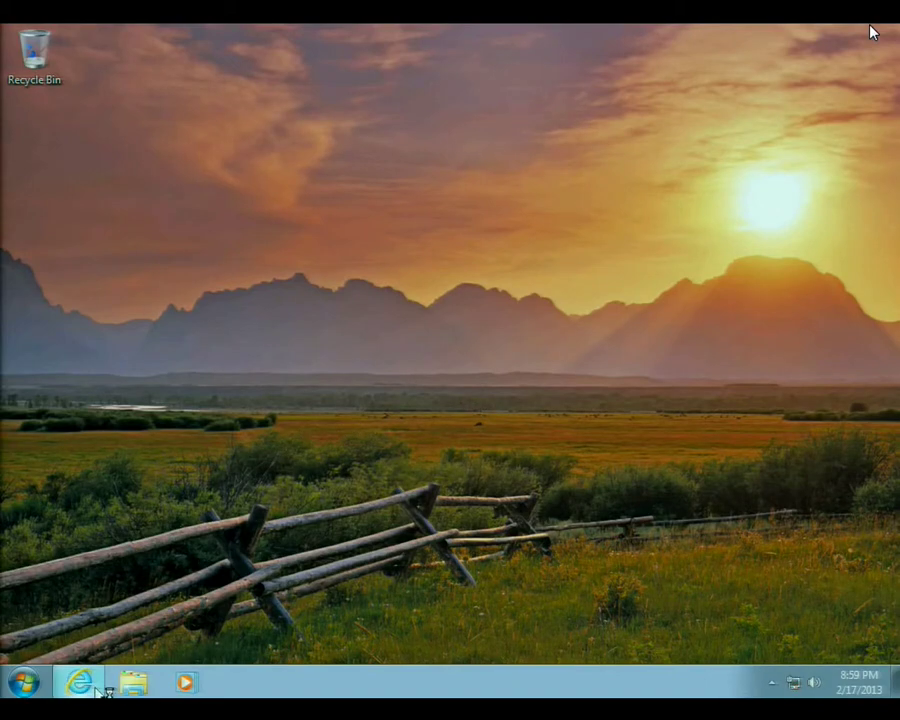
Launch Internet Explorer and browse Libraries > Videos > Sample Videos in Windows Explorer.
click(82, 683)
click(22, 684)
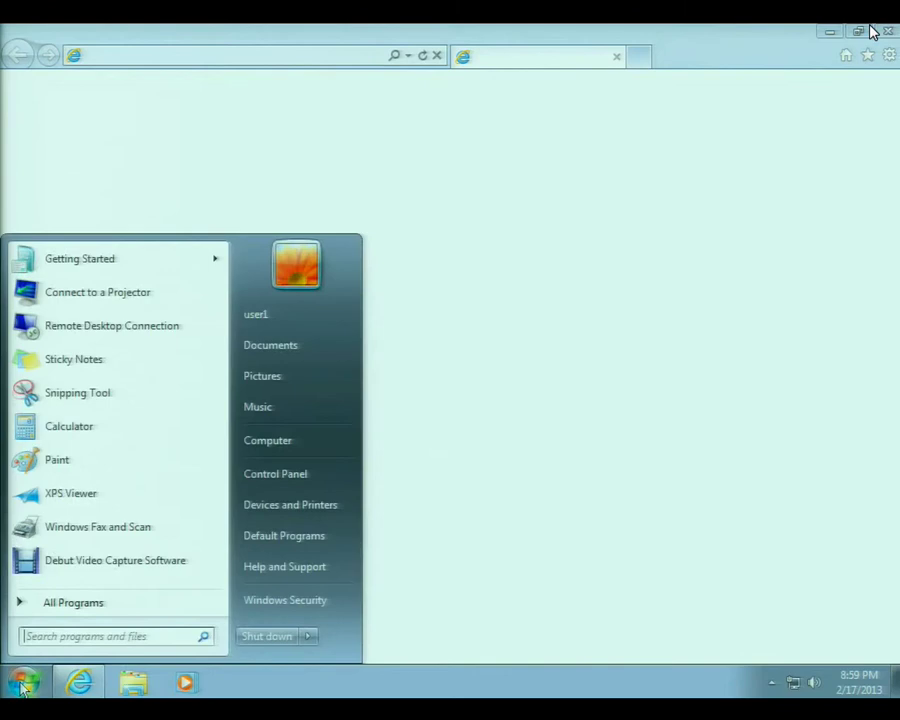
click(128, 683)
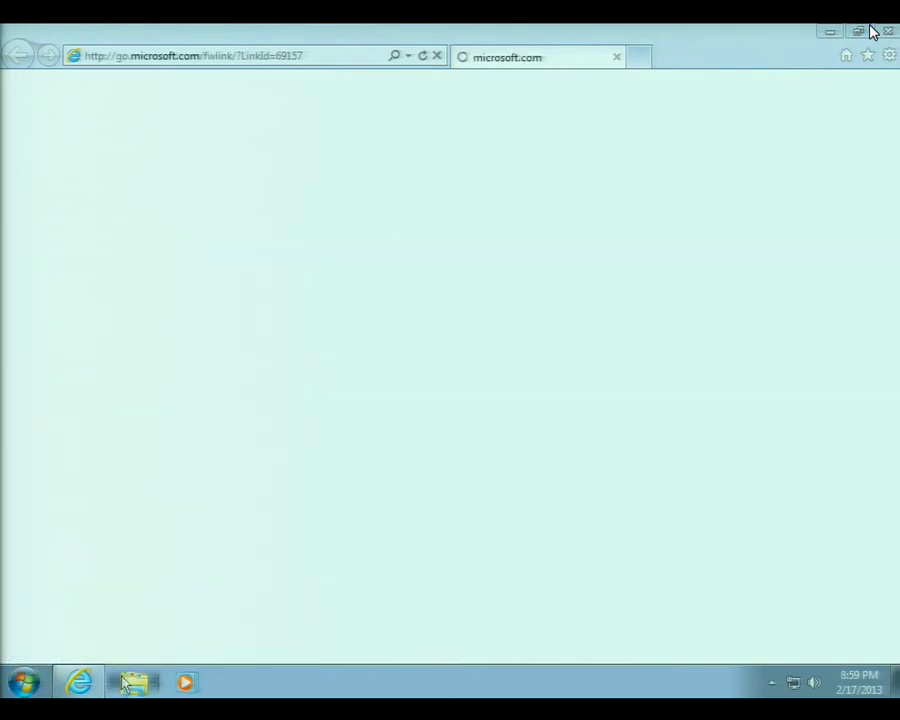
mouse_move(133, 685)
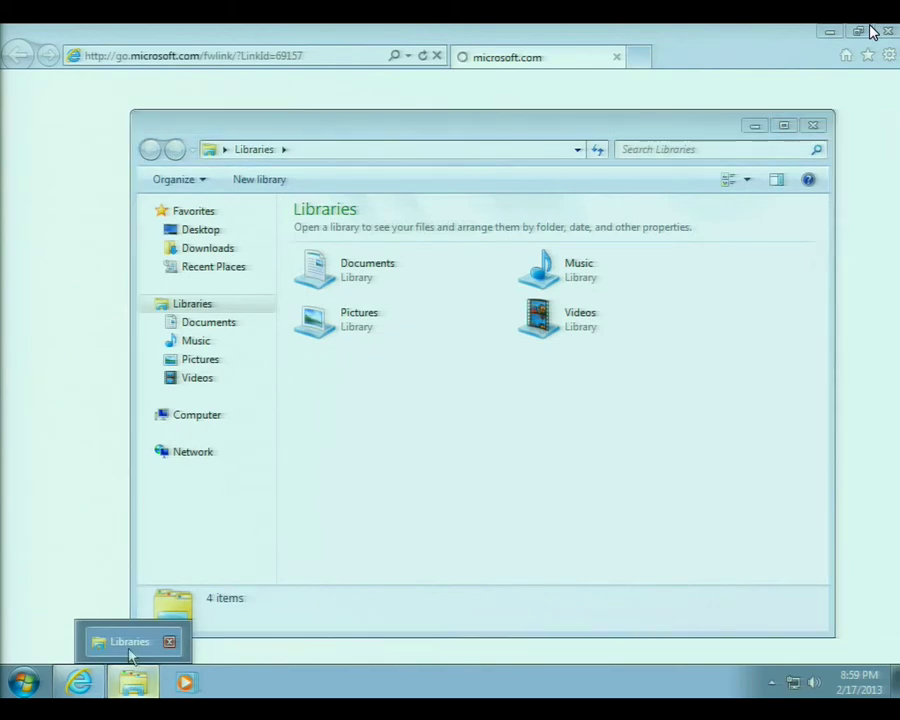
click(128, 645)
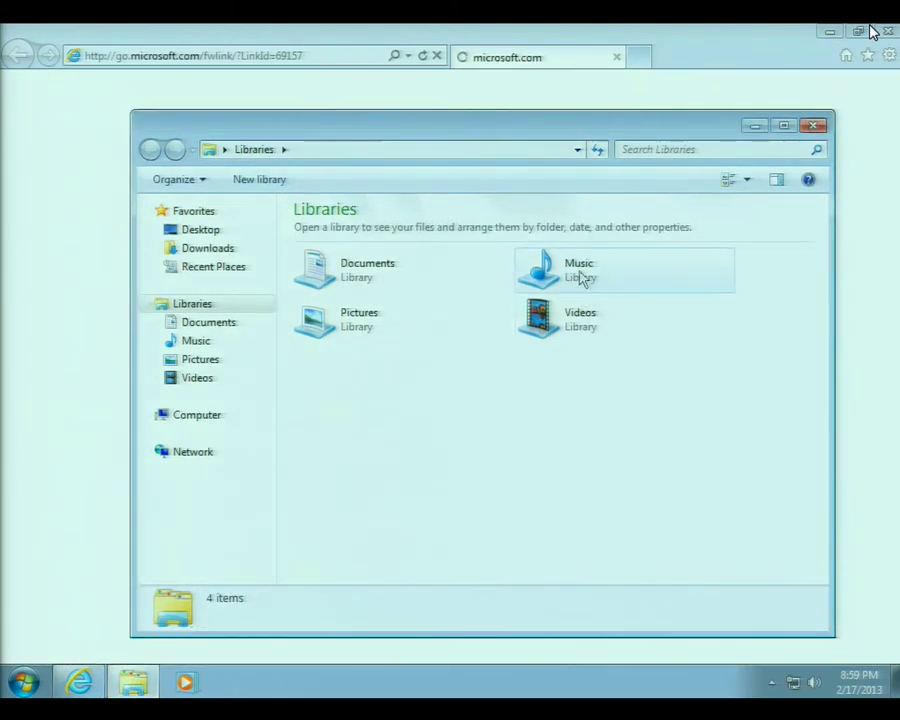
click(578, 320)
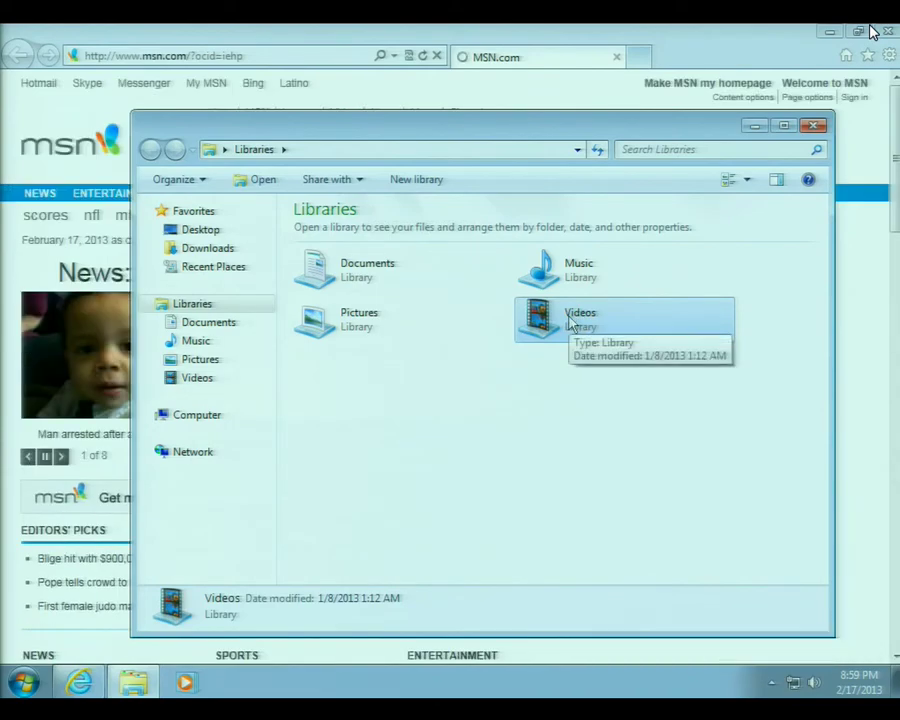
double_click(574, 318)
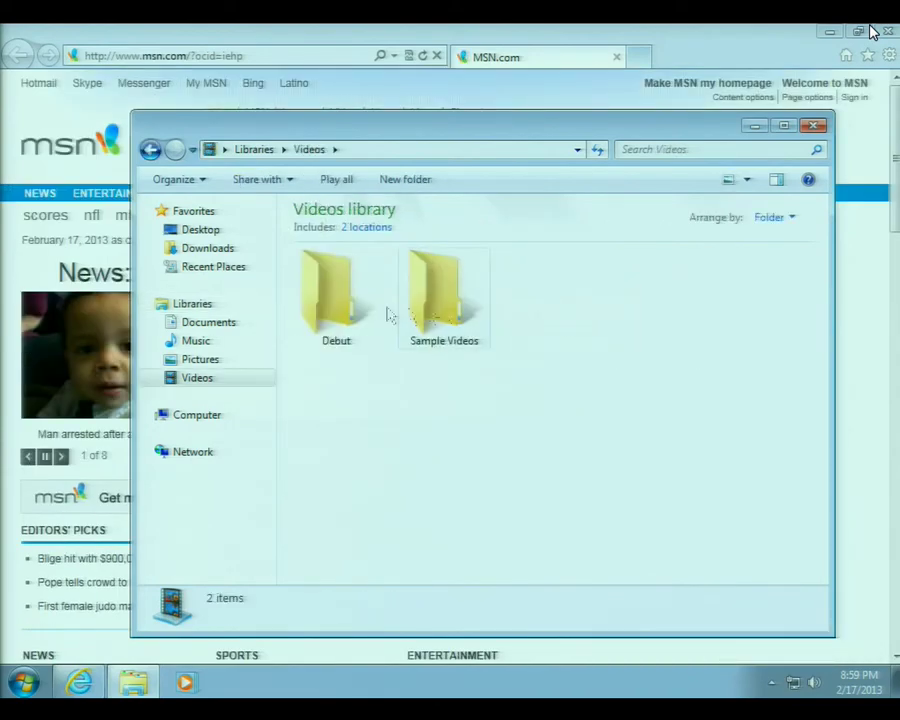
double_click(432, 318)
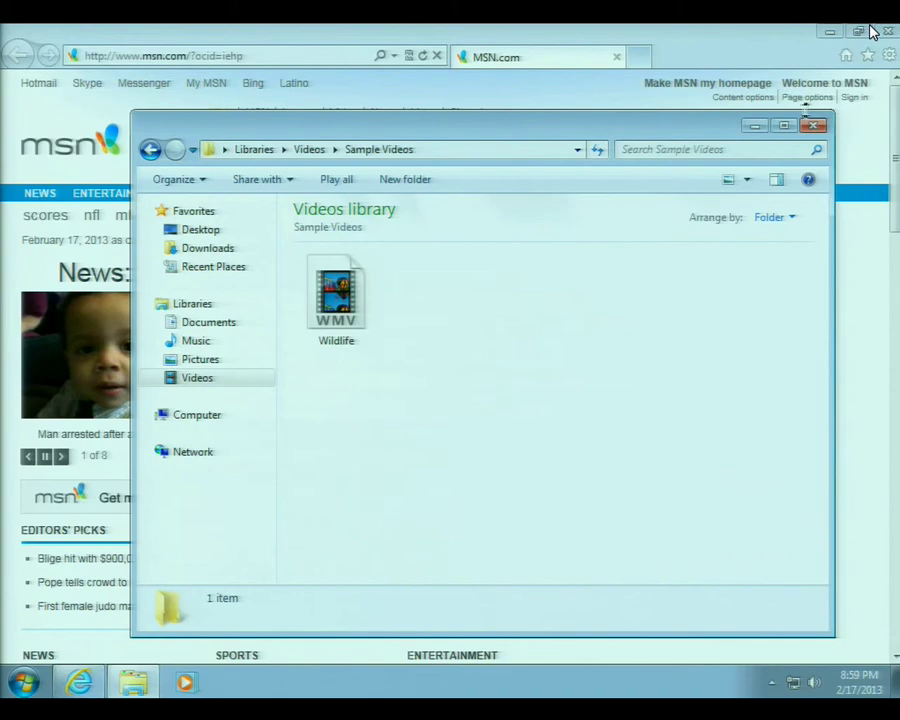
Close the Sample Videos and MSN windows, then log off Windows 7.
click(813, 127)
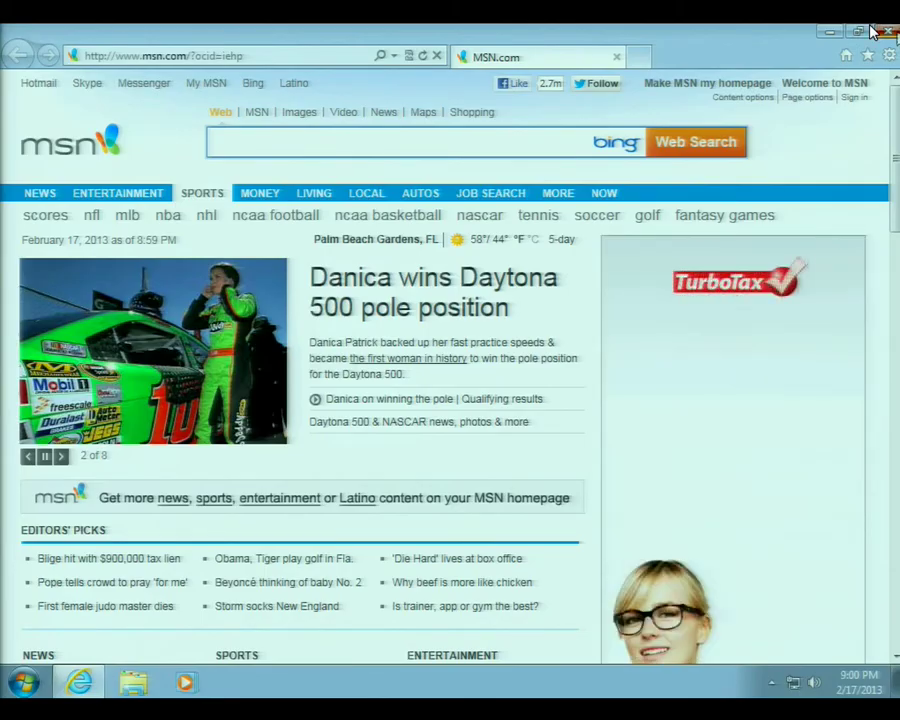
click(872, 32)
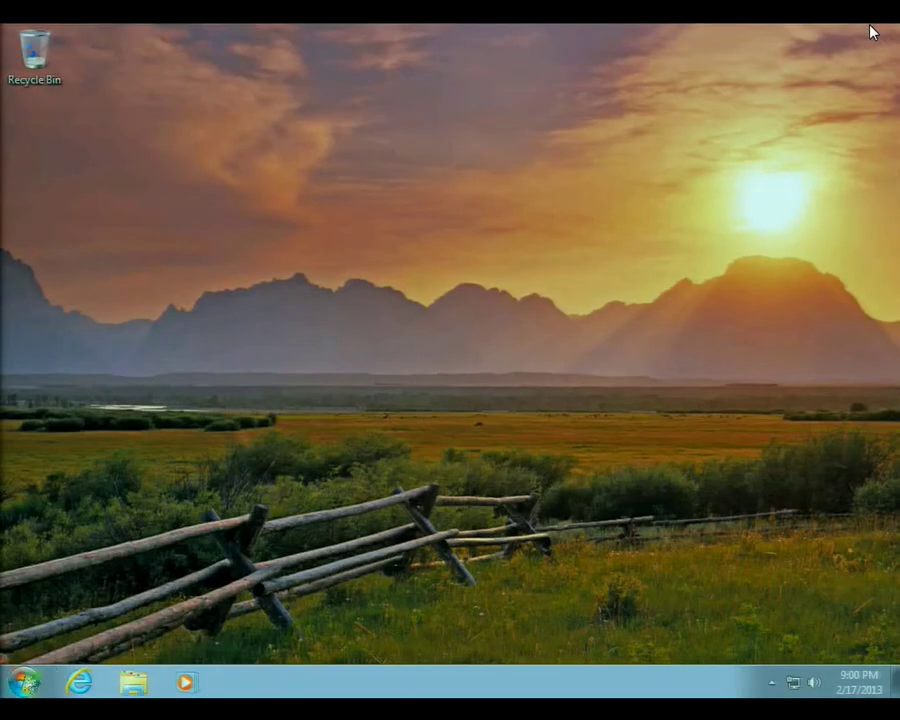
key(super)
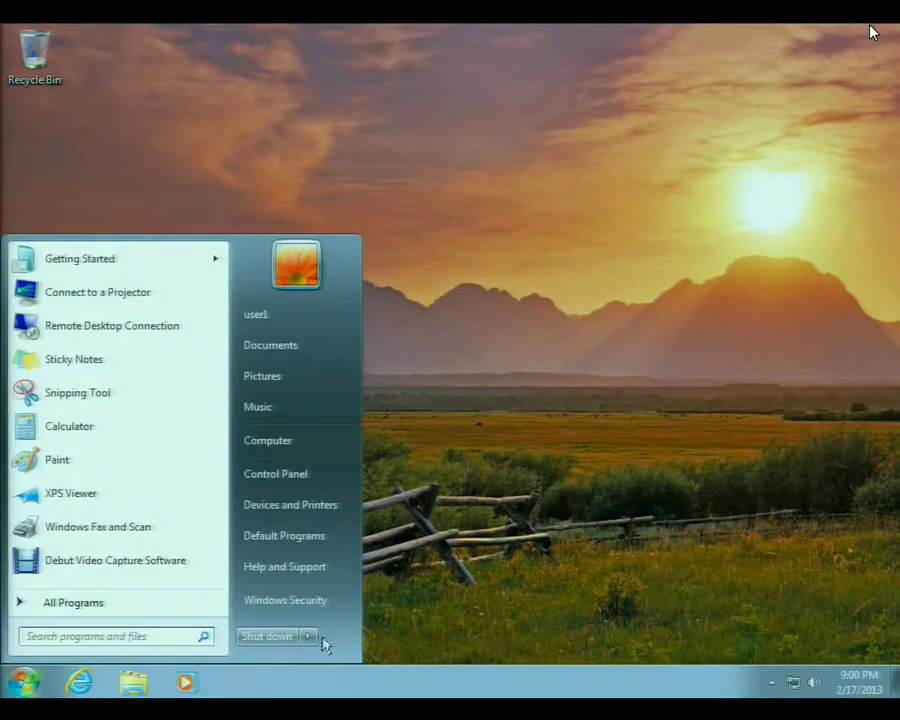
mouse_move(316, 645)
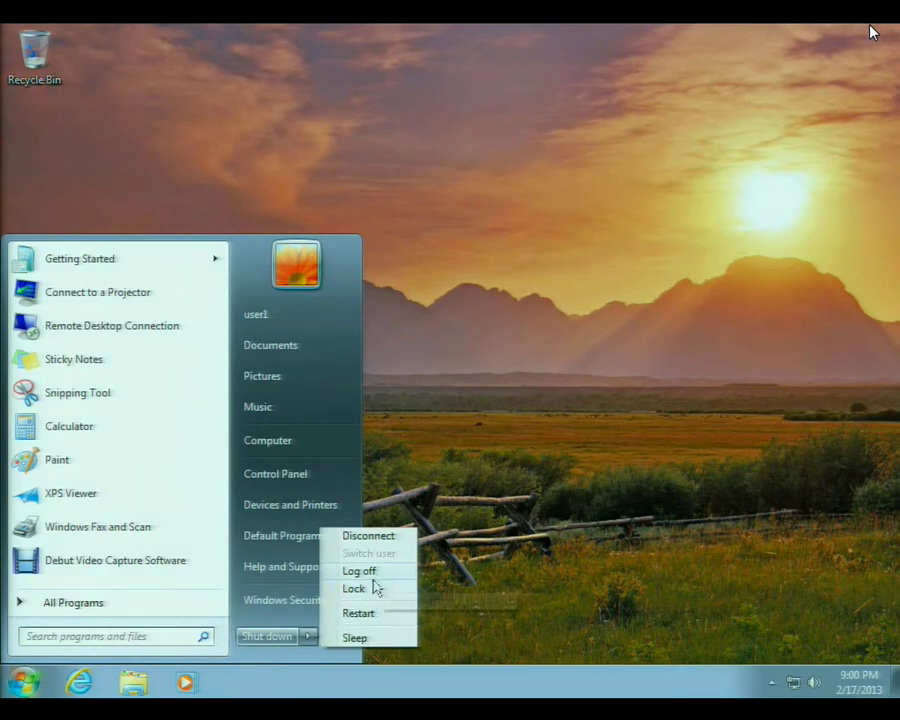
click(377, 578)
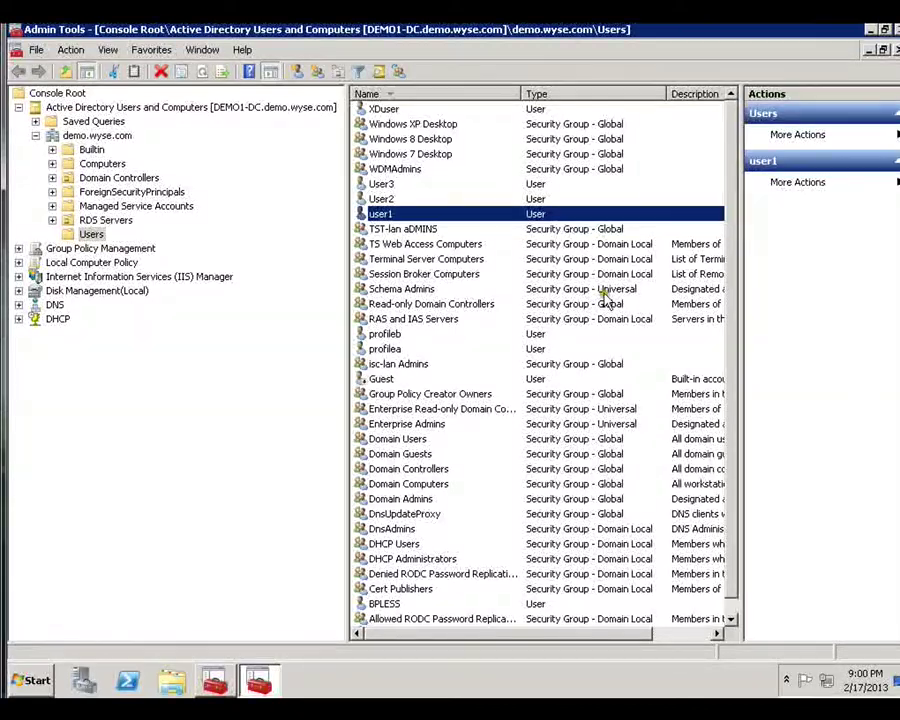
Add user1 to the 'Windows 8 Desktop' group in its Member Of properties.
click(395, 215)
double_click(395, 215)
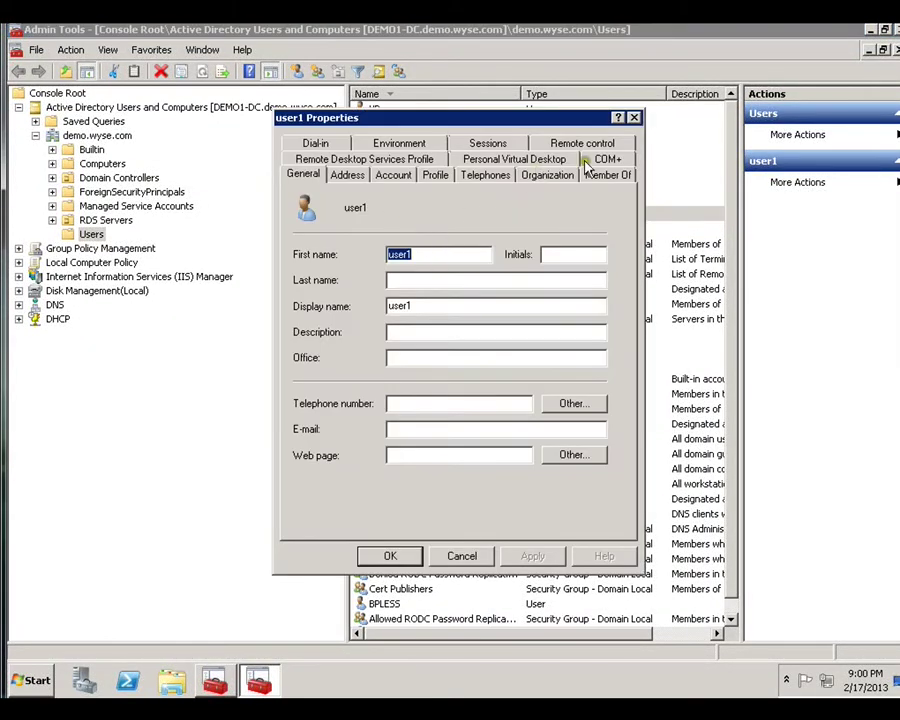
click(595, 173)
click(343, 387)
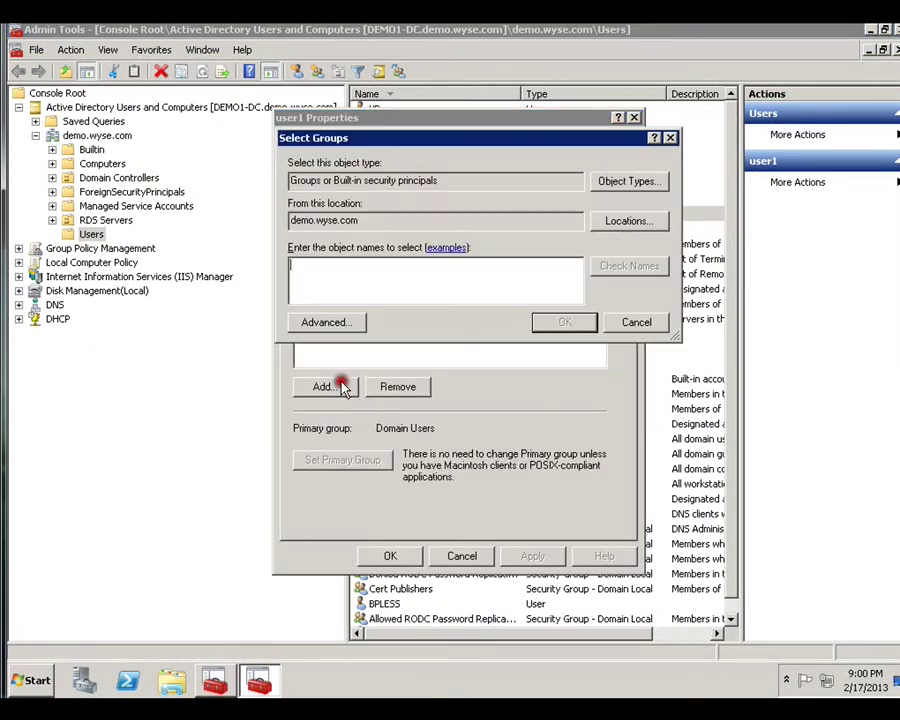
text(windows 8 Desktop)
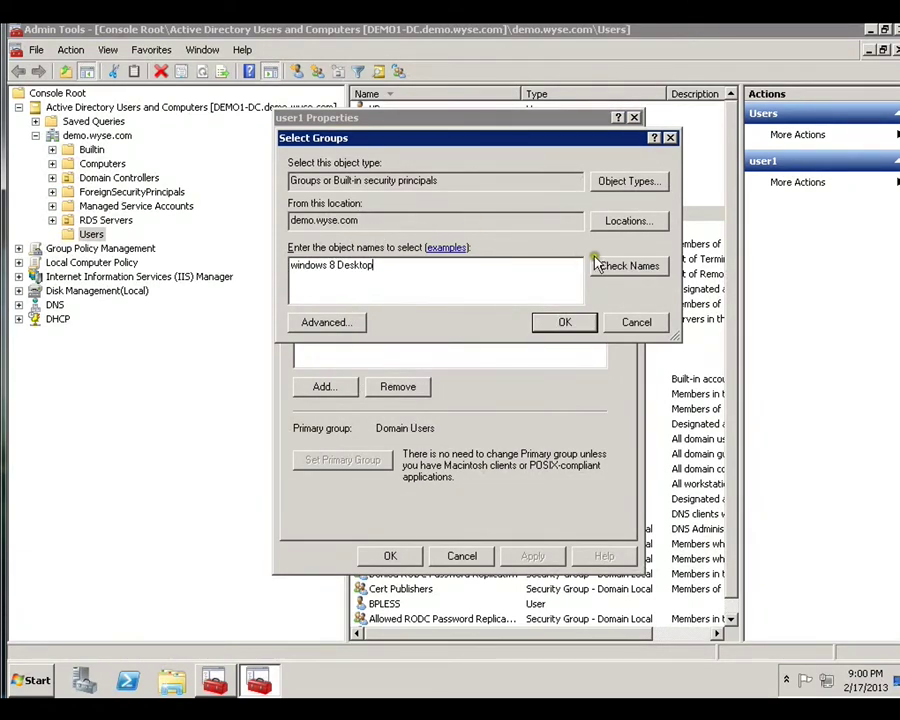
click(607, 266)
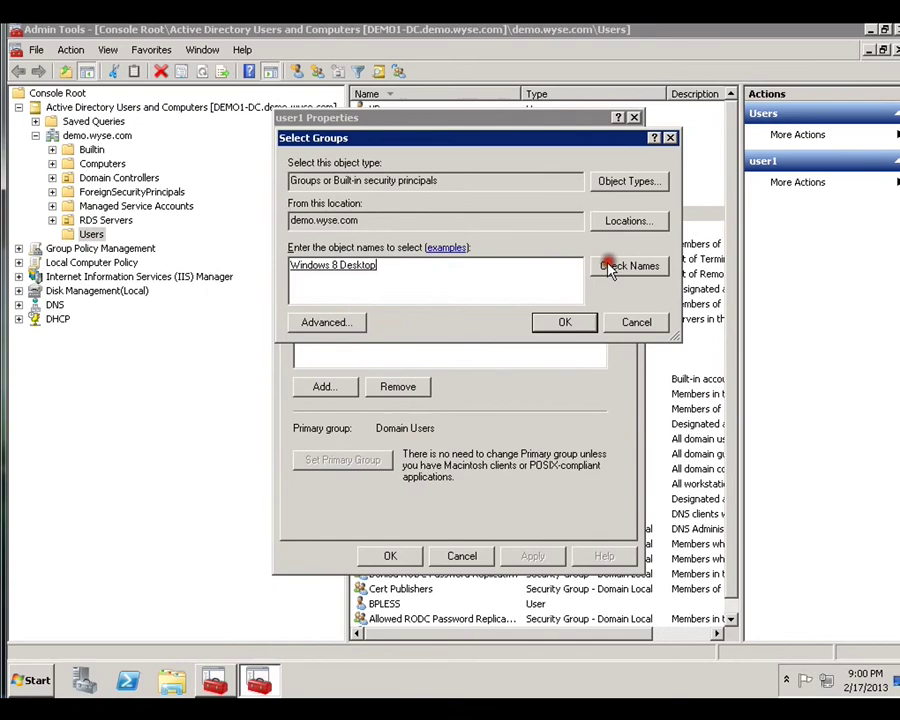
click(566, 320)
Remove user1 from 'Windows 7 Desktop' and save the properties.
click(364, 264)
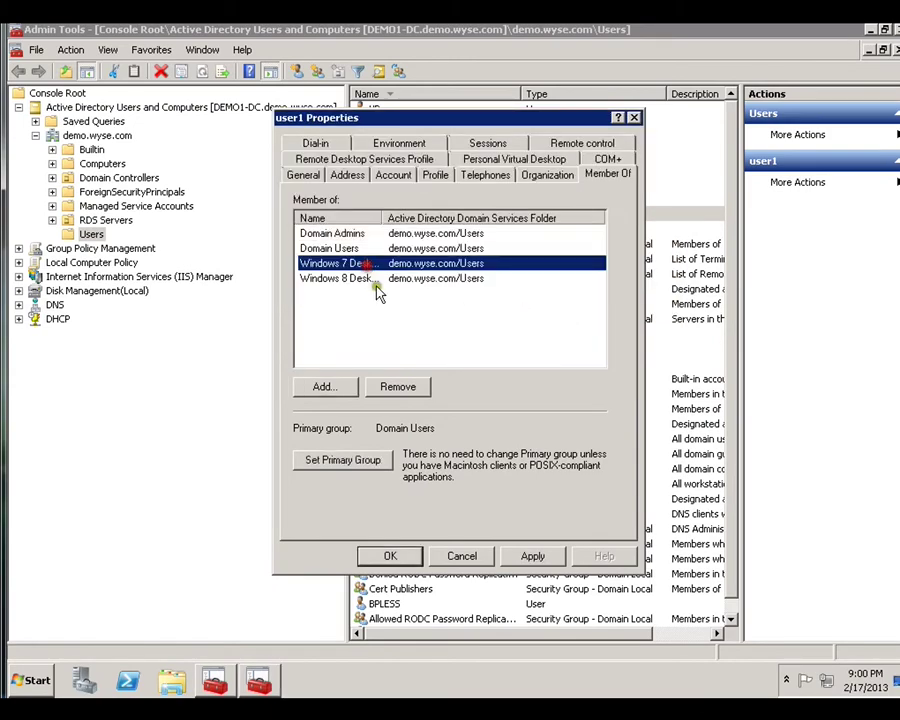
click(398, 387)
click(536, 401)
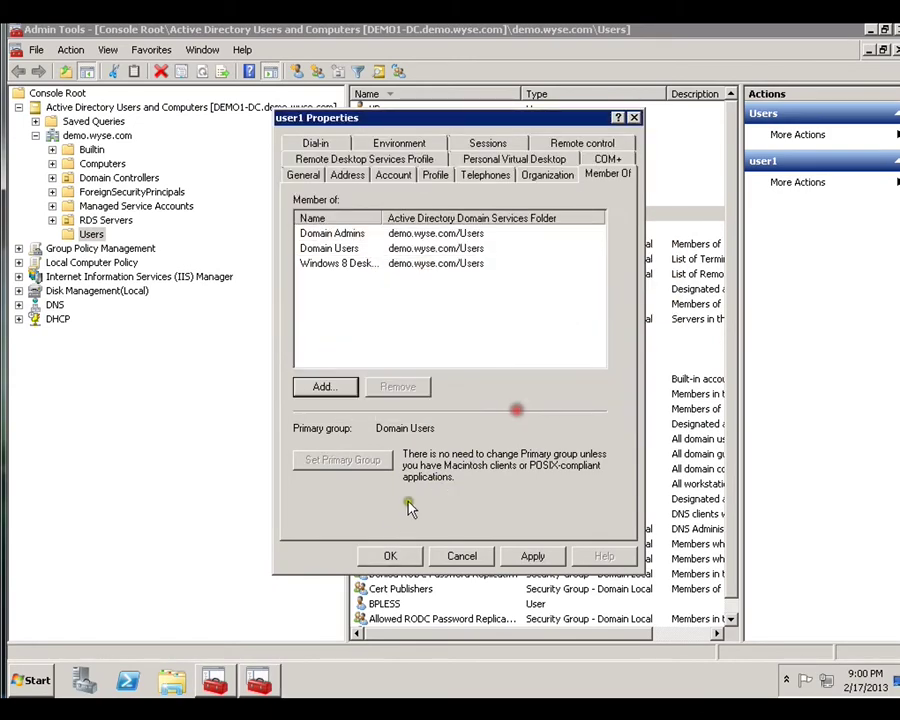
click(390, 556)
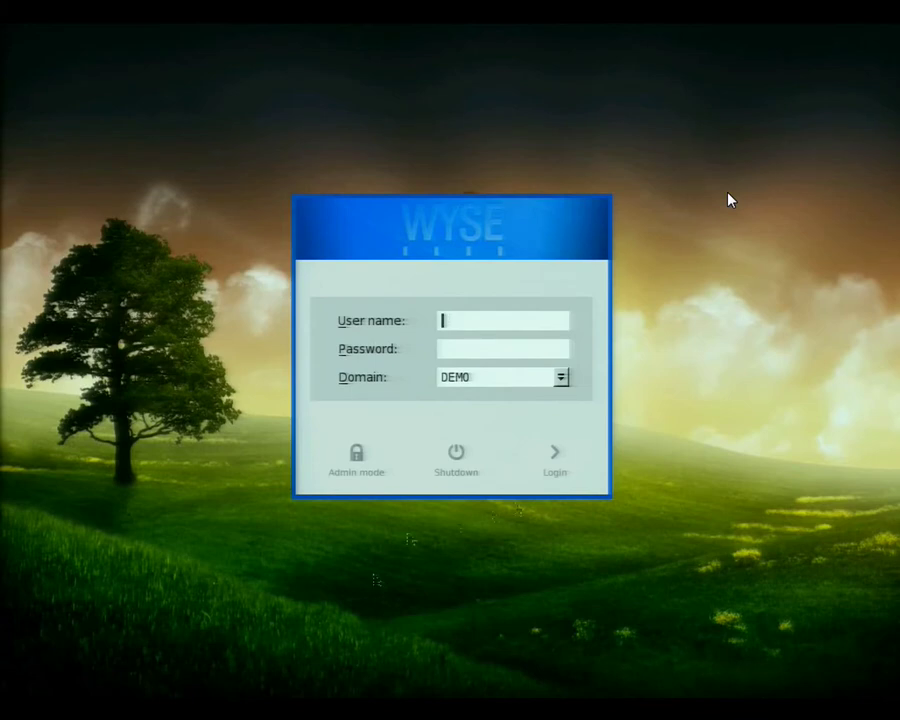
Log in as the test user with its password on domain DEMO to open Windows 8.
text(user1)
click(455, 354)
text(*)
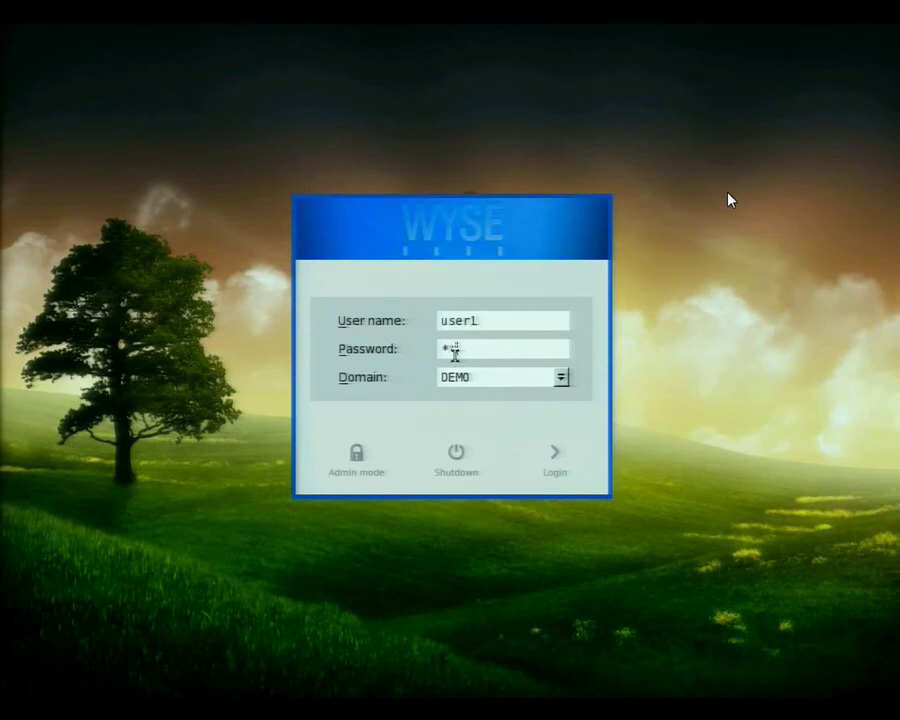
text(**)
key(Return)
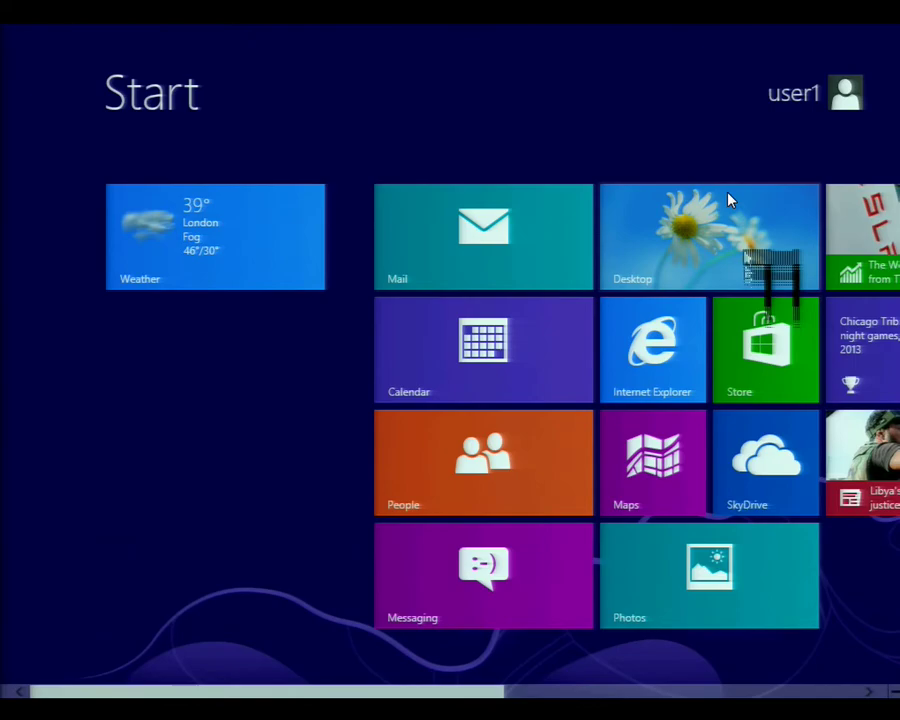
Open the Windows 8 desktop, return to Start, then sign out via Ctrl+Alt+Del.
click(728, 200)
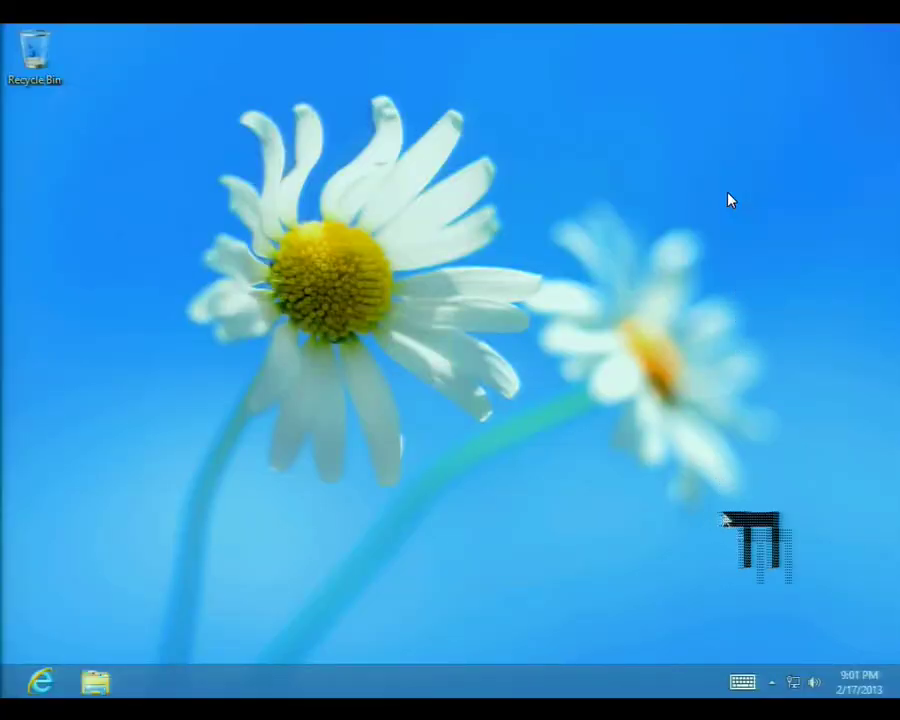
mouse_move(895, 25)
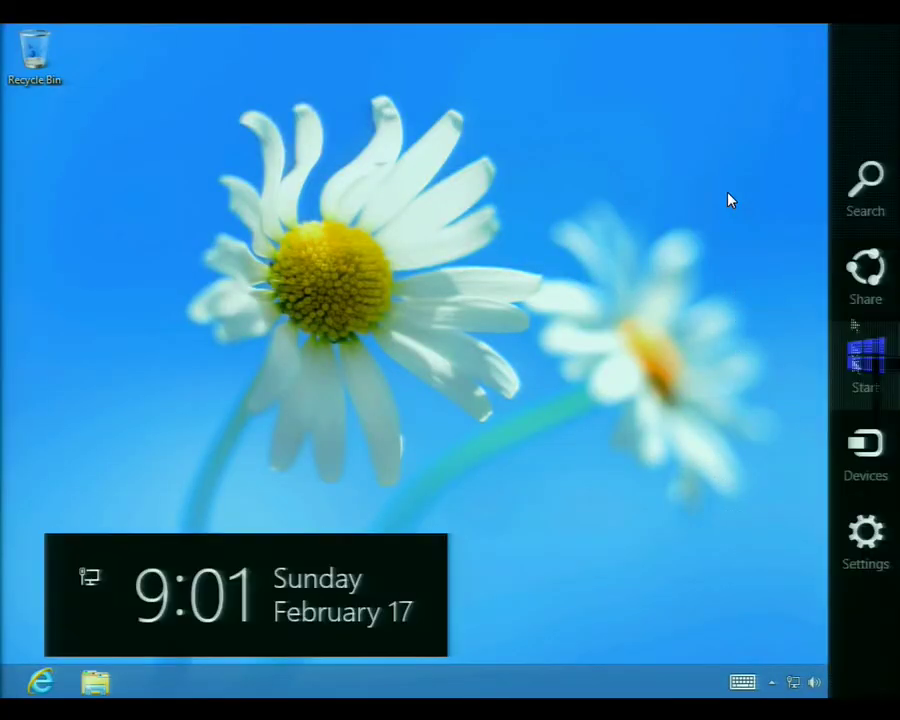
click(858, 365)
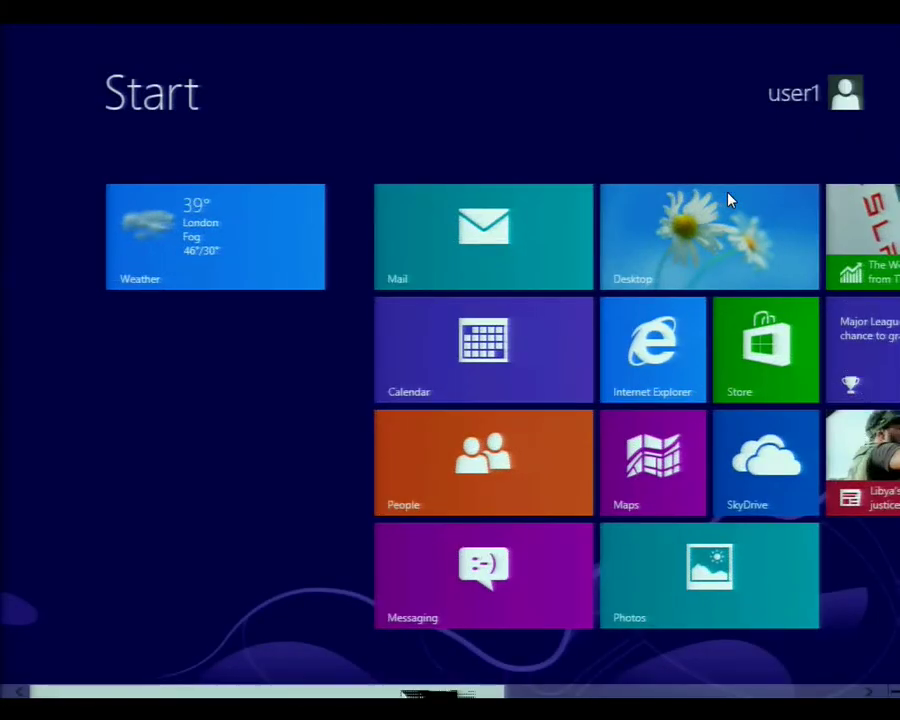
scroll(728, 200, down, 5)
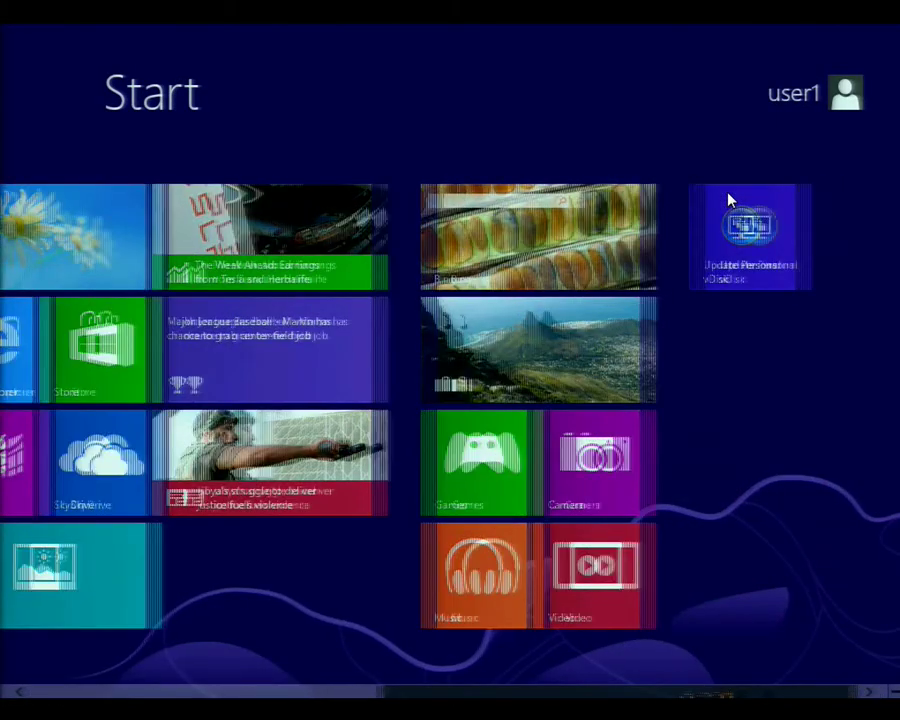
scroll(728, 200, up, 5)
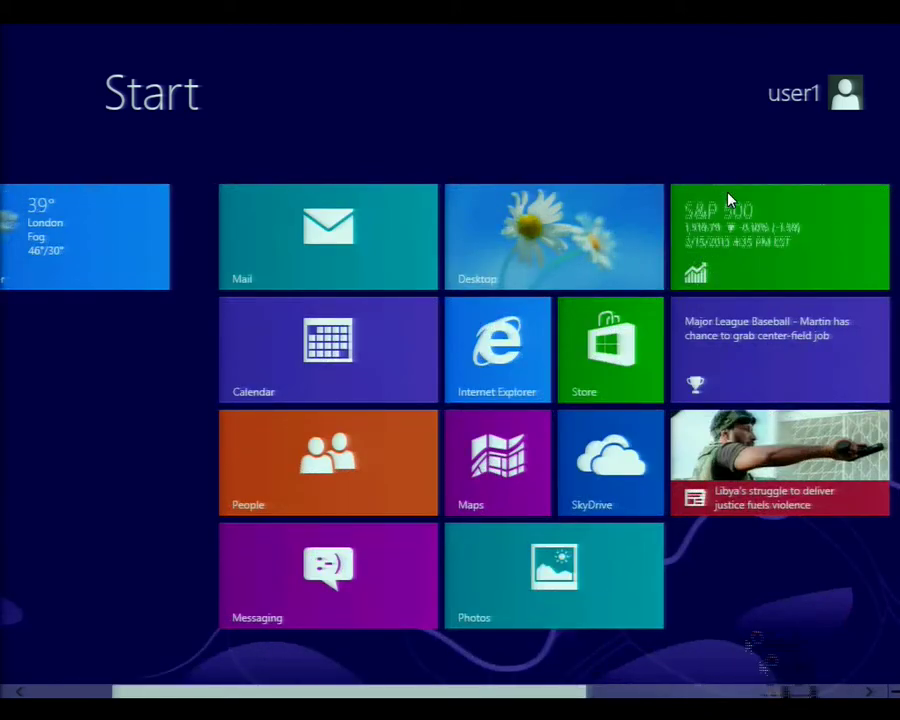
key(ctrl+alt+Delete)
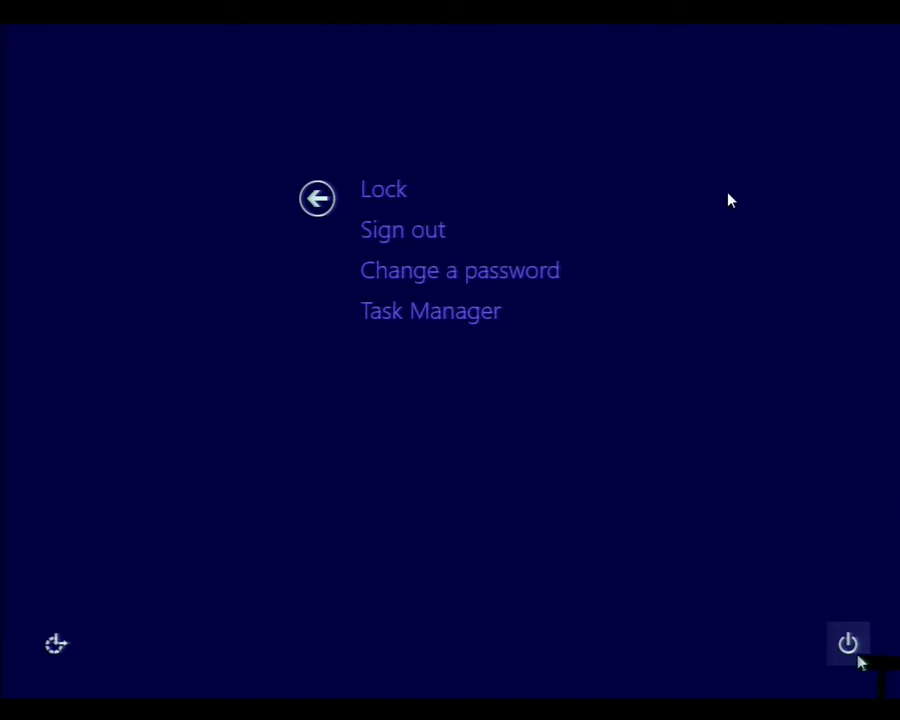
click(400, 230)
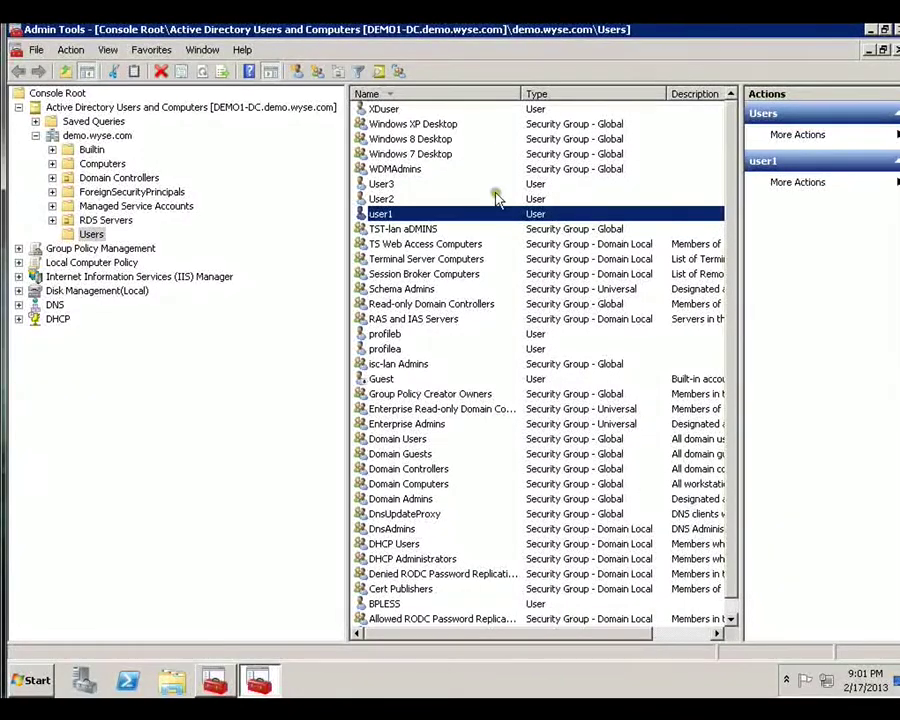
Add the demo user's account to the Windows 7 Desktop group and apply the membership.
double_click(427, 216)
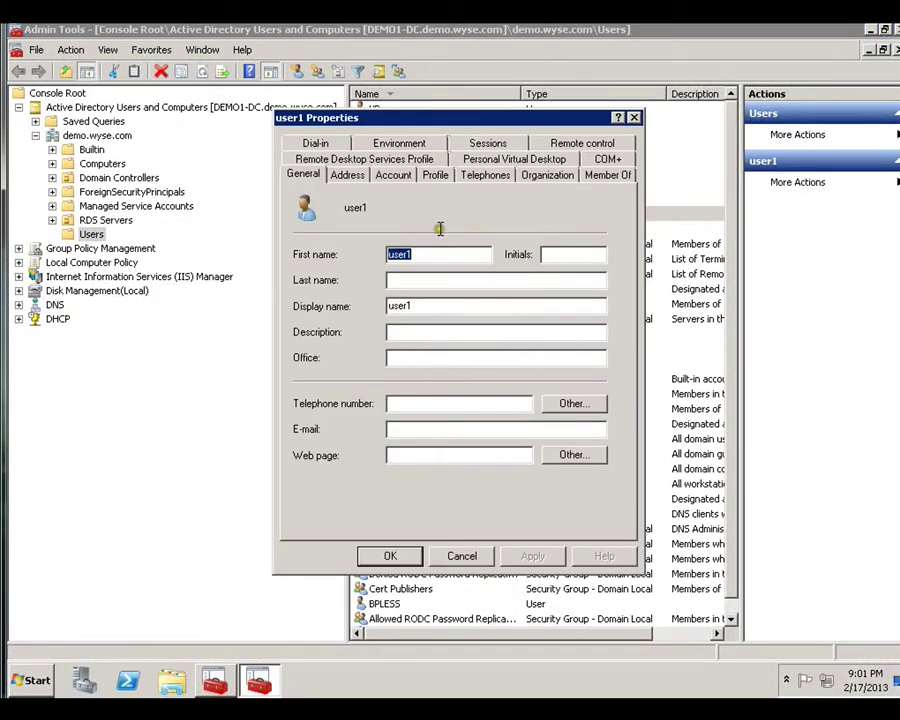
click(602, 176)
click(342, 387)
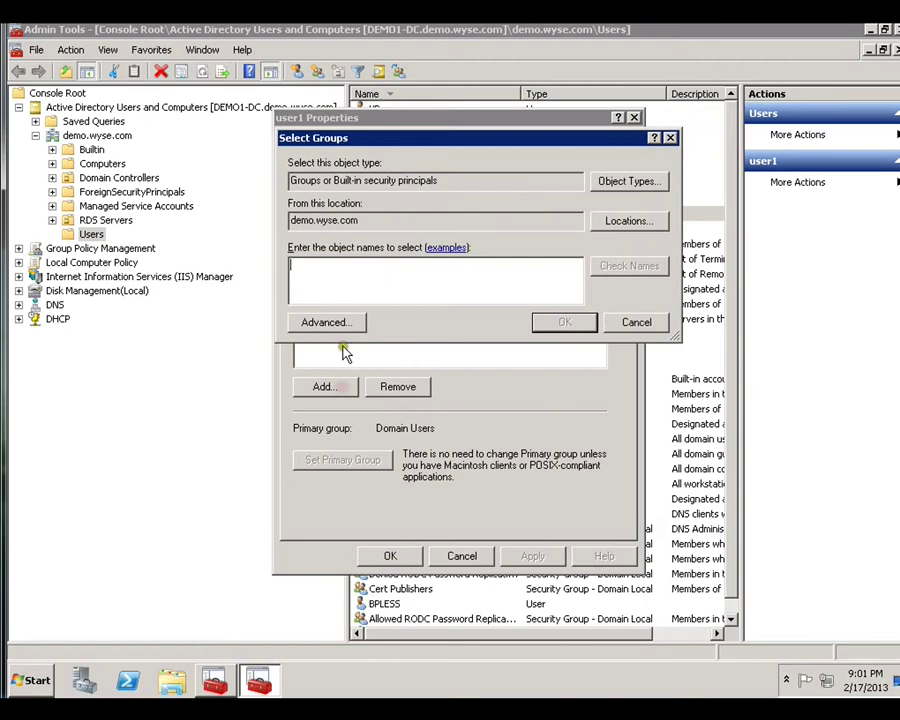
text(Windows 7 DEsktop)
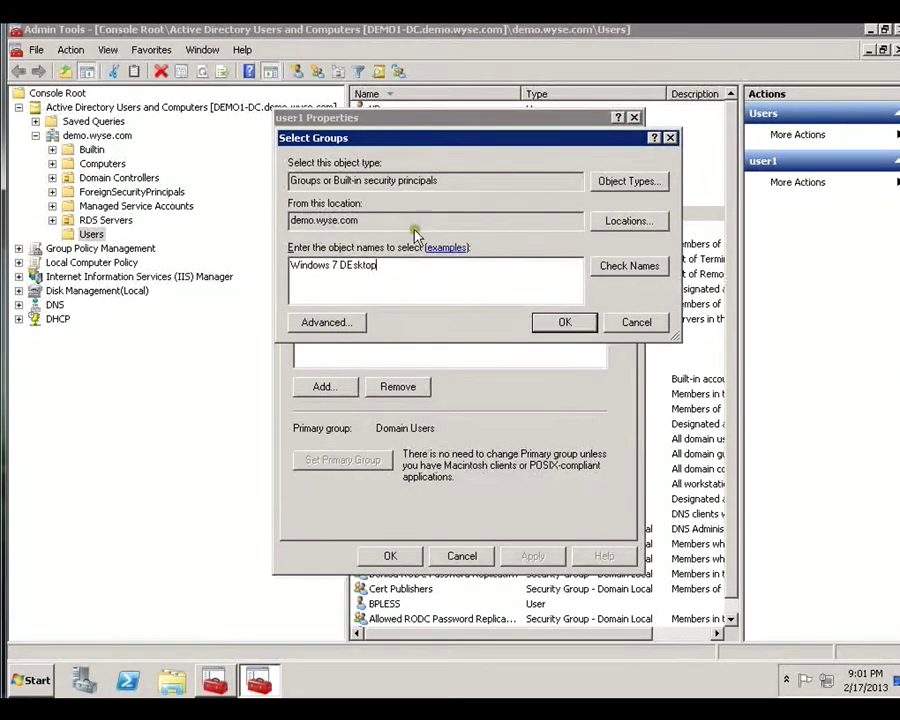
click(643, 265)
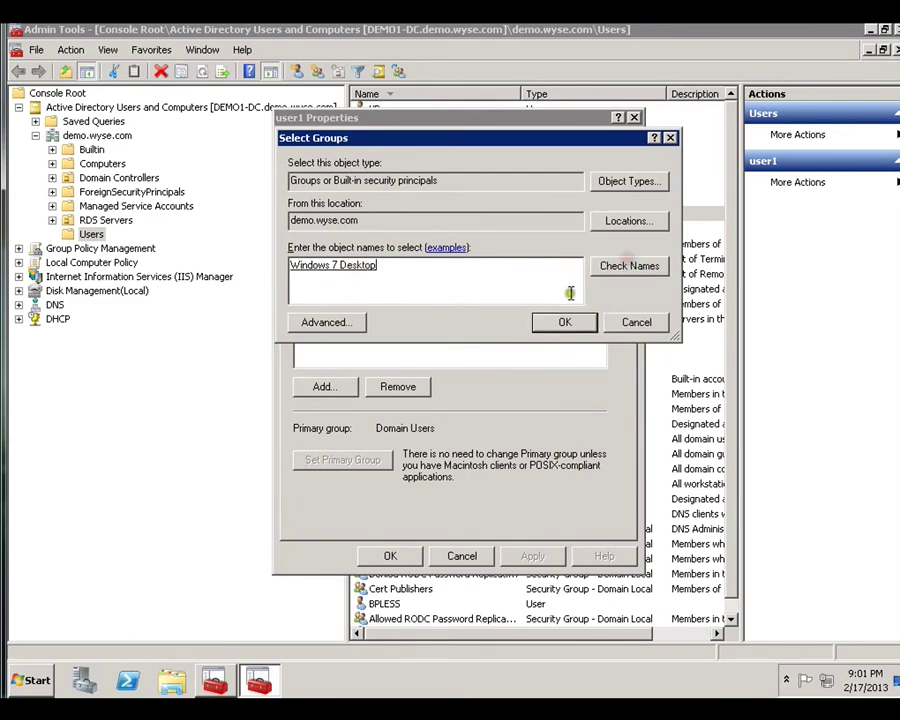
click(565, 323)
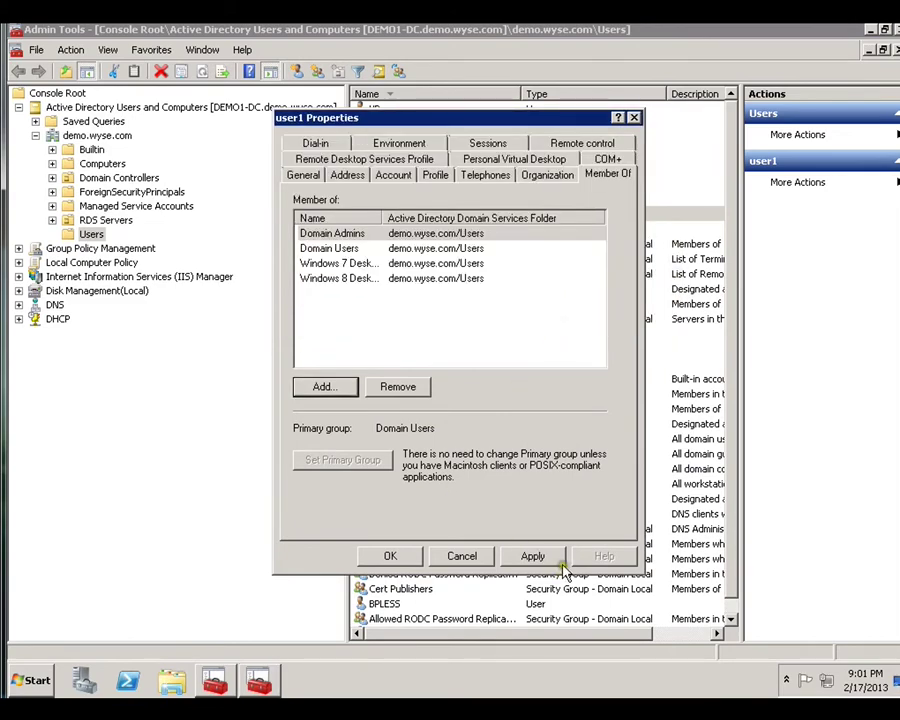
click(562, 566)
click(396, 557)
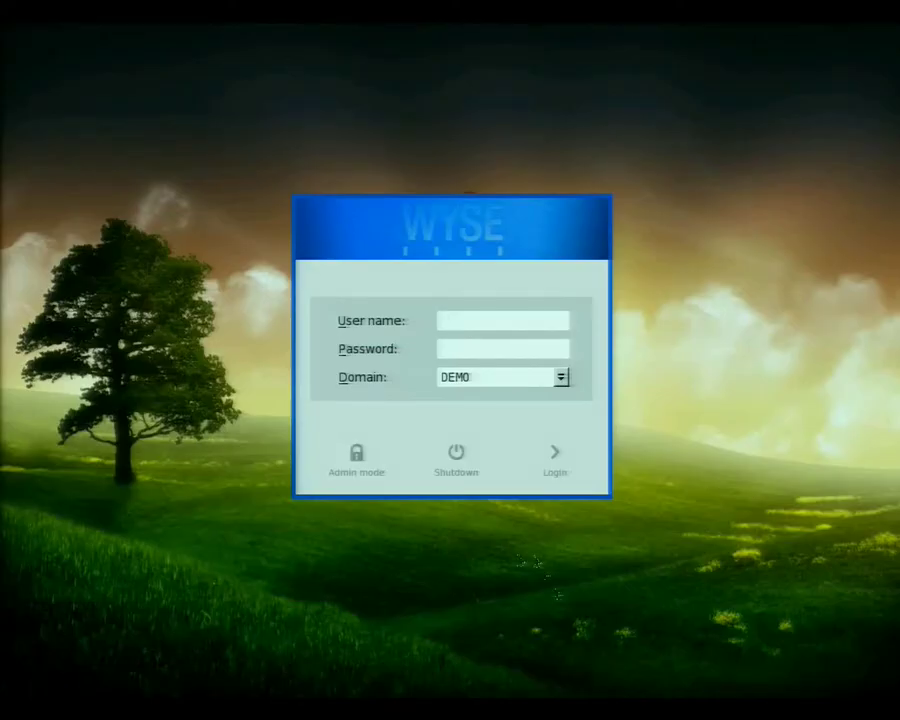
Log in to DEMO with the demo user name and password, then launch Windows 7 Desktop.
text(user1)
key(Tab)
text(*****)
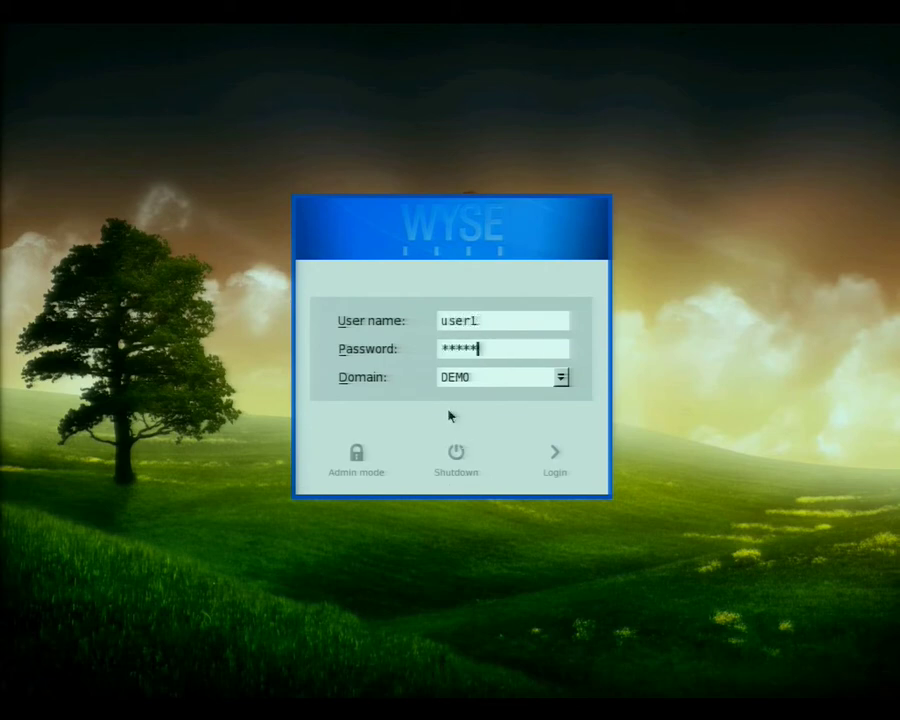
key(Return)
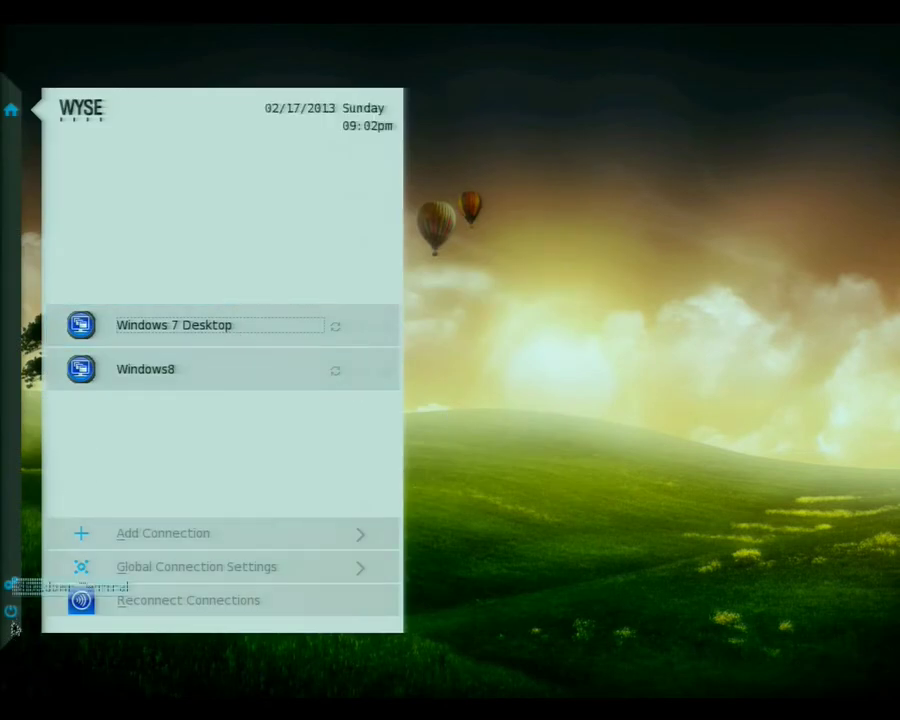
click(150, 323)
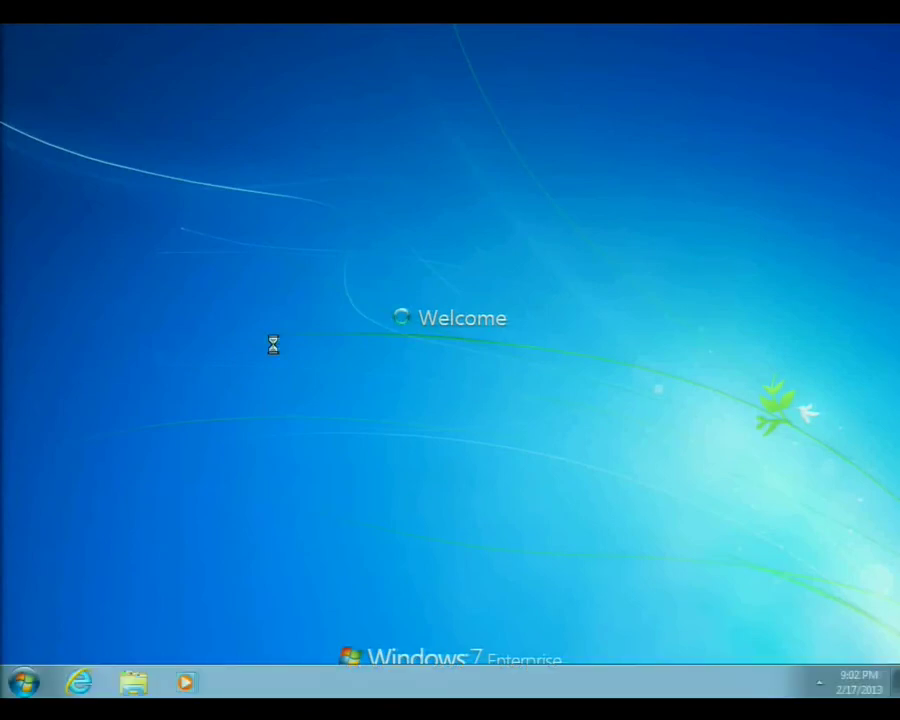
Log off the Windows 7 session using the Start menu's Shut down options.
key(super)
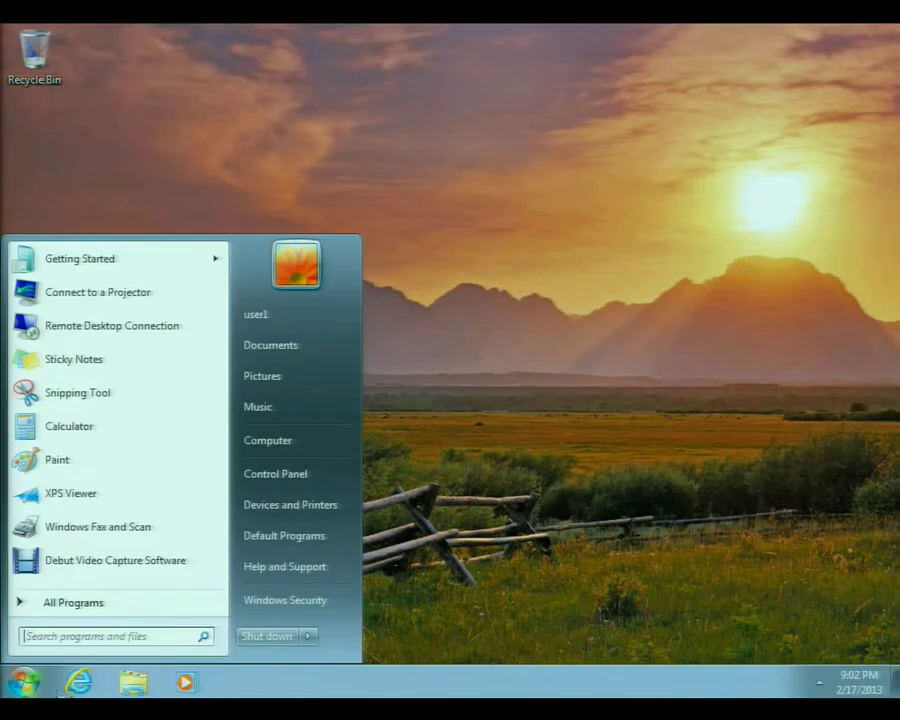
mouse_move(323, 640)
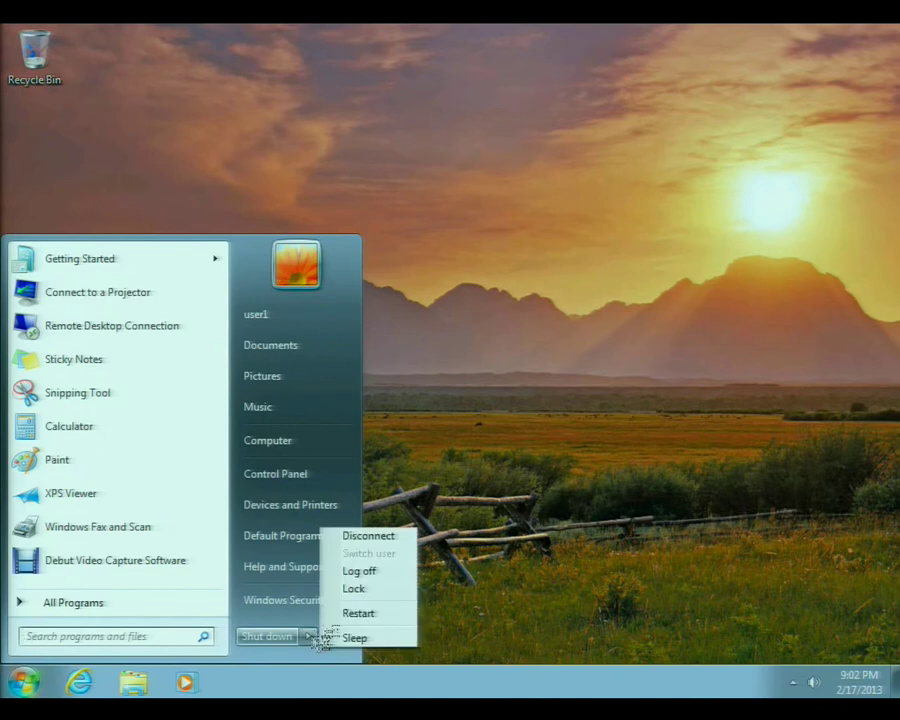
click(362, 573)
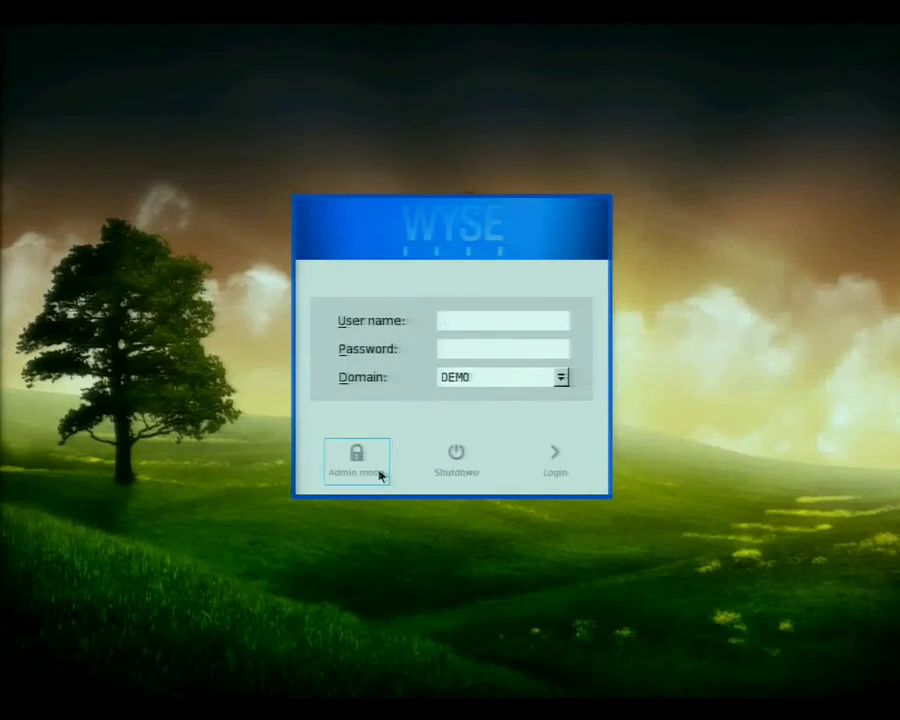
click(380, 476)
text(admin)
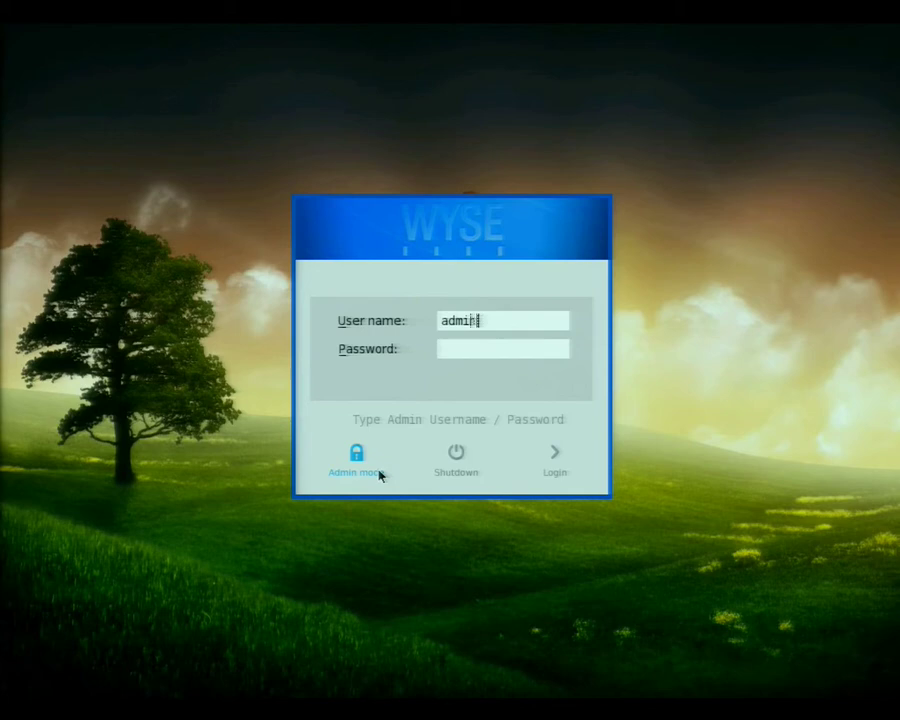
key(Tab)
text(adm)
key(Return)
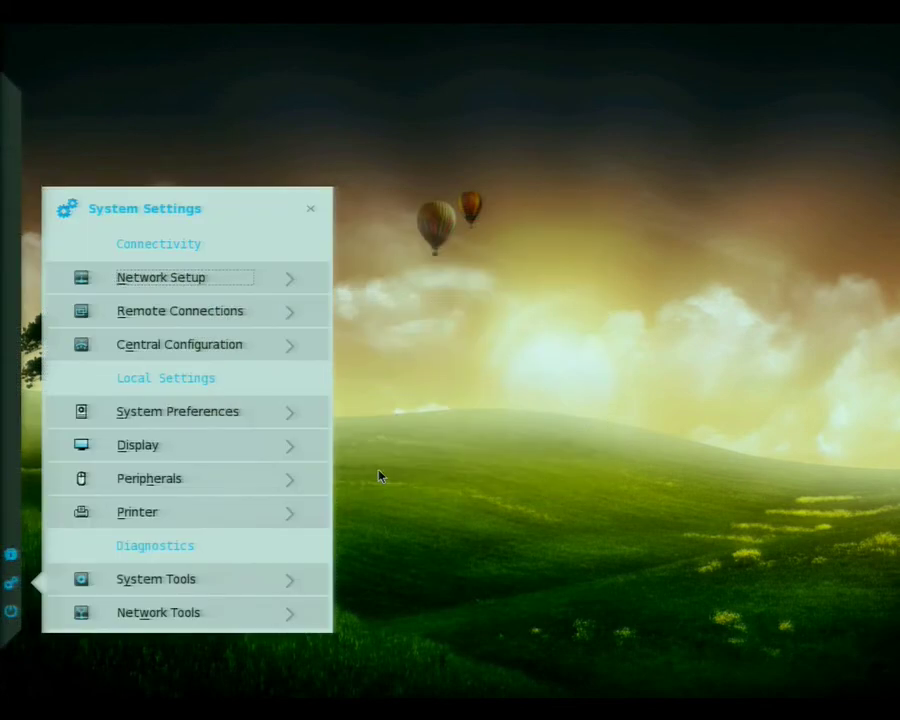
click(231, 312)
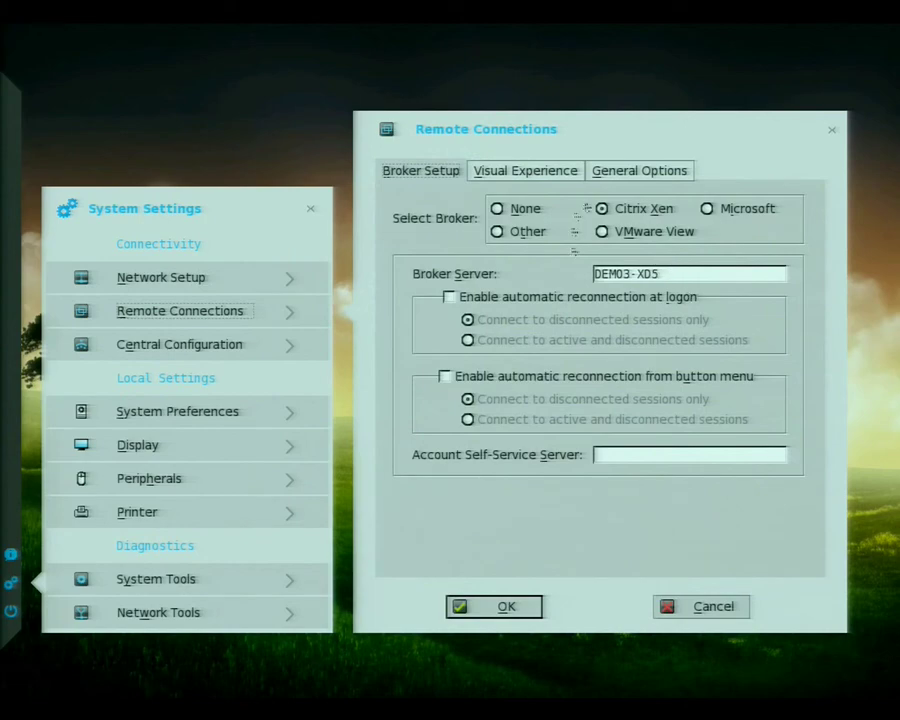
click(509, 614)
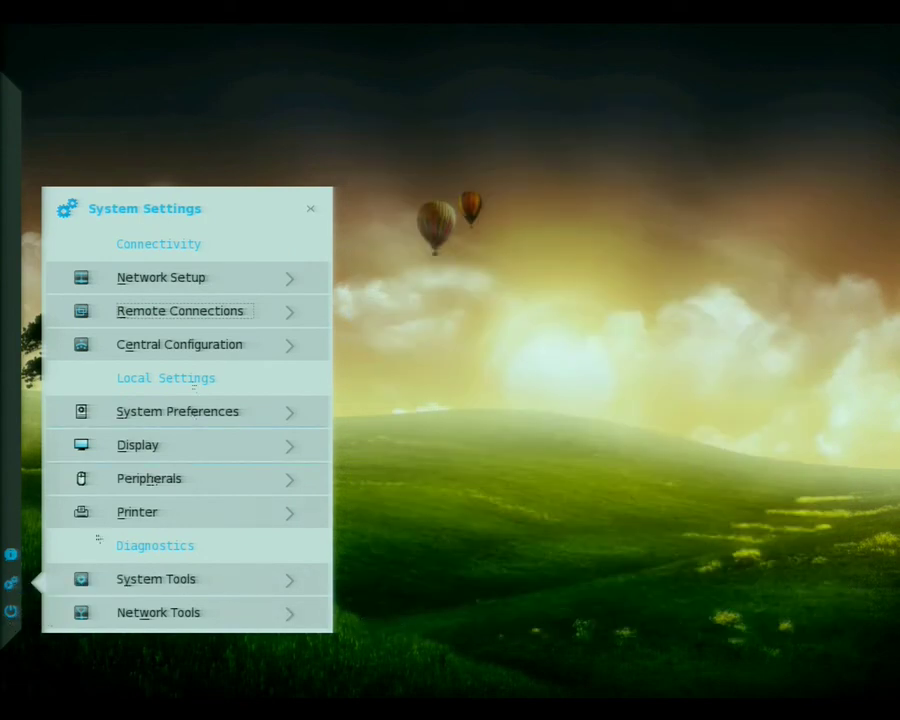
click(310, 212)
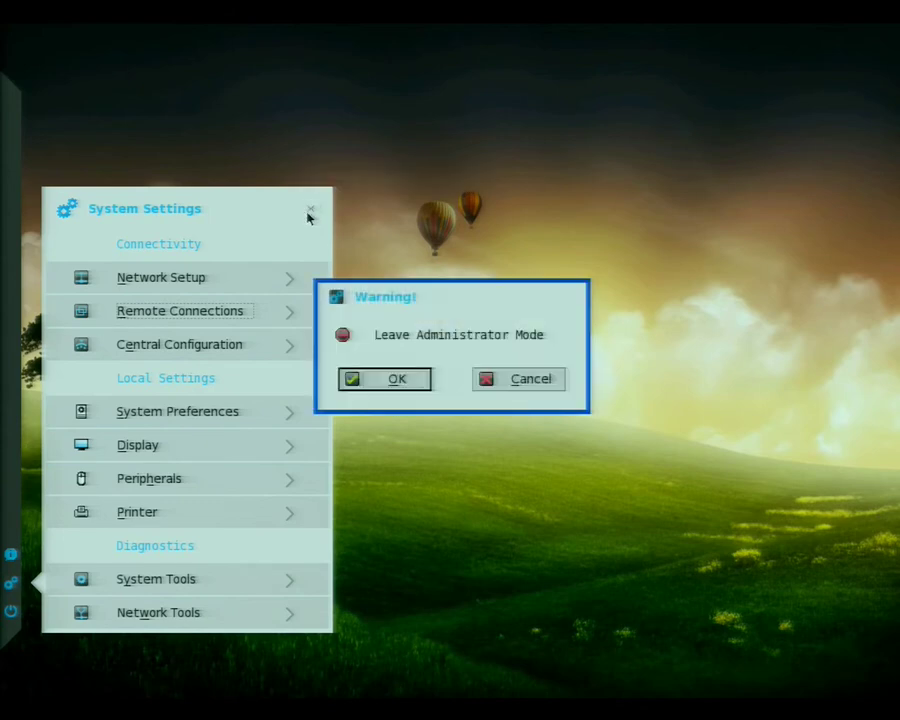
Leave administrator mode, restart the thin client, and sign back in to DEMO as the demo user.
click(366, 381)
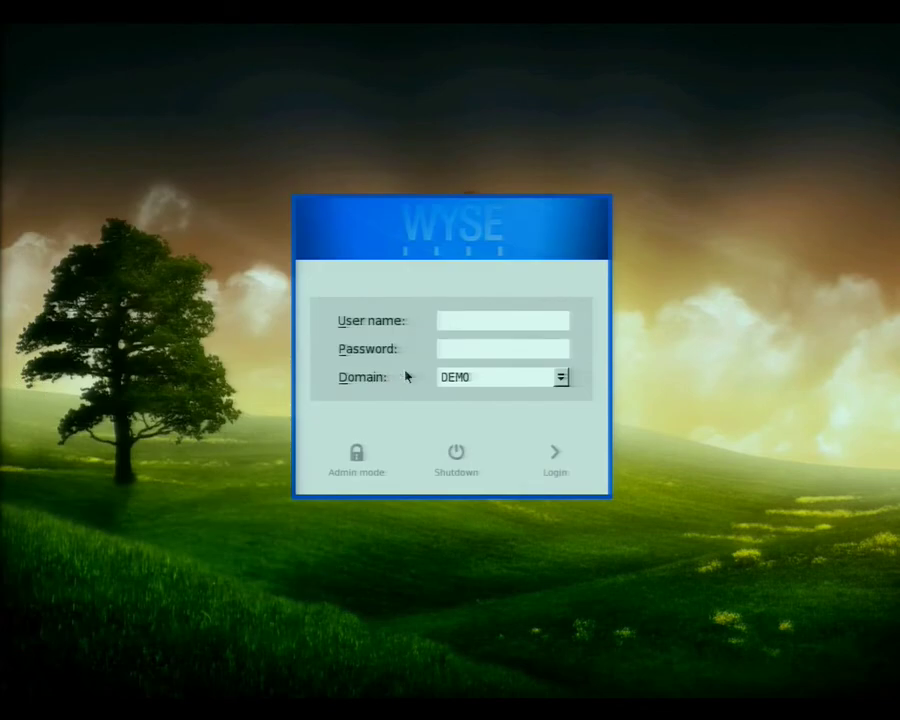
key(Down)
text(user1****)
key(Return)
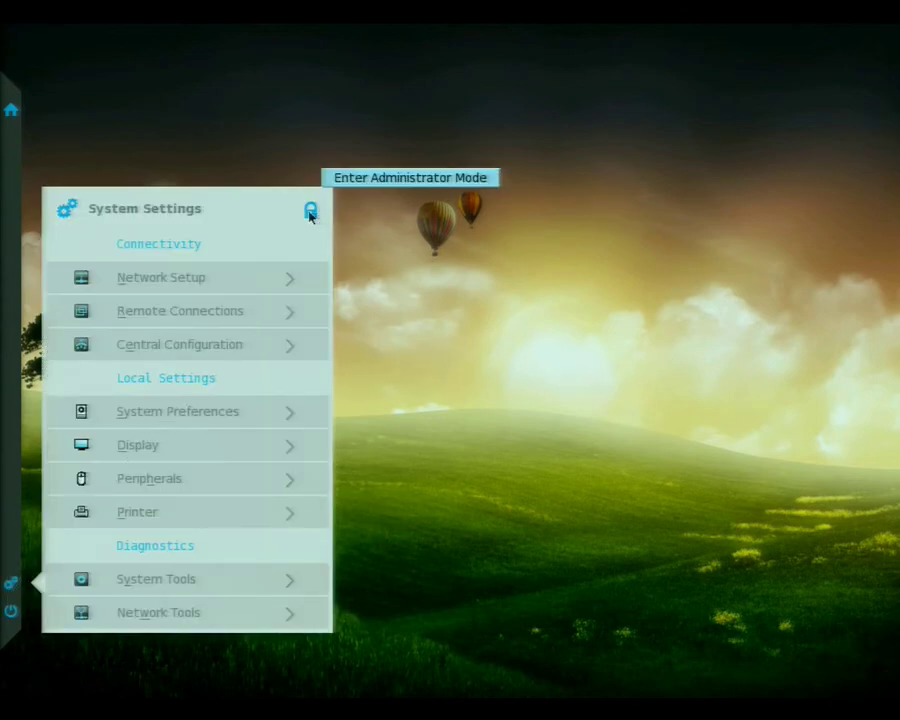
Unlock System Settings with the administrator credentials and display System Information.
click(310, 214)
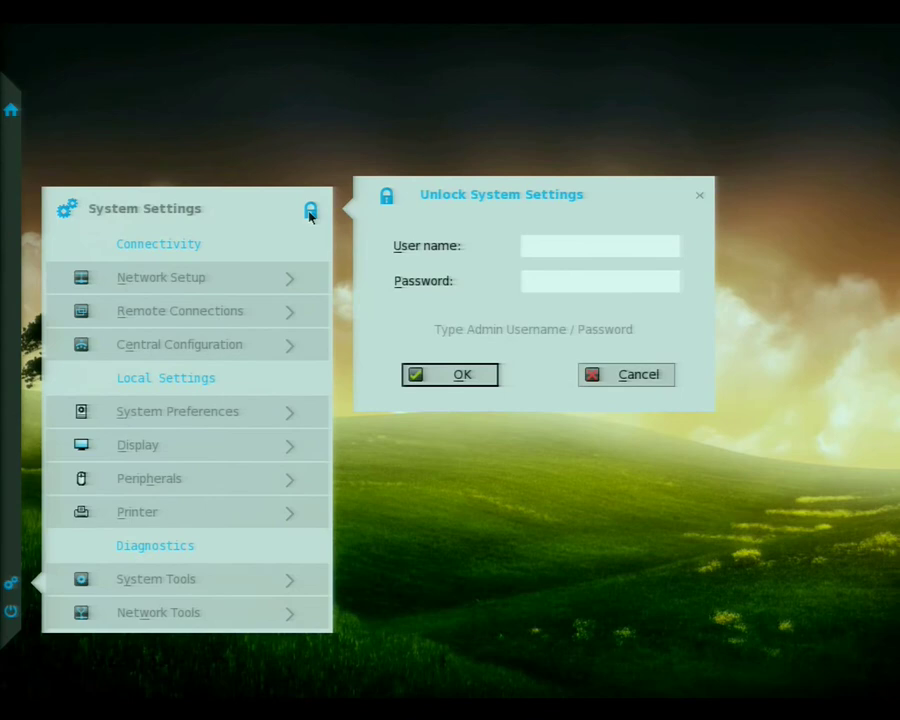
text(adminadmin)
key(Return)
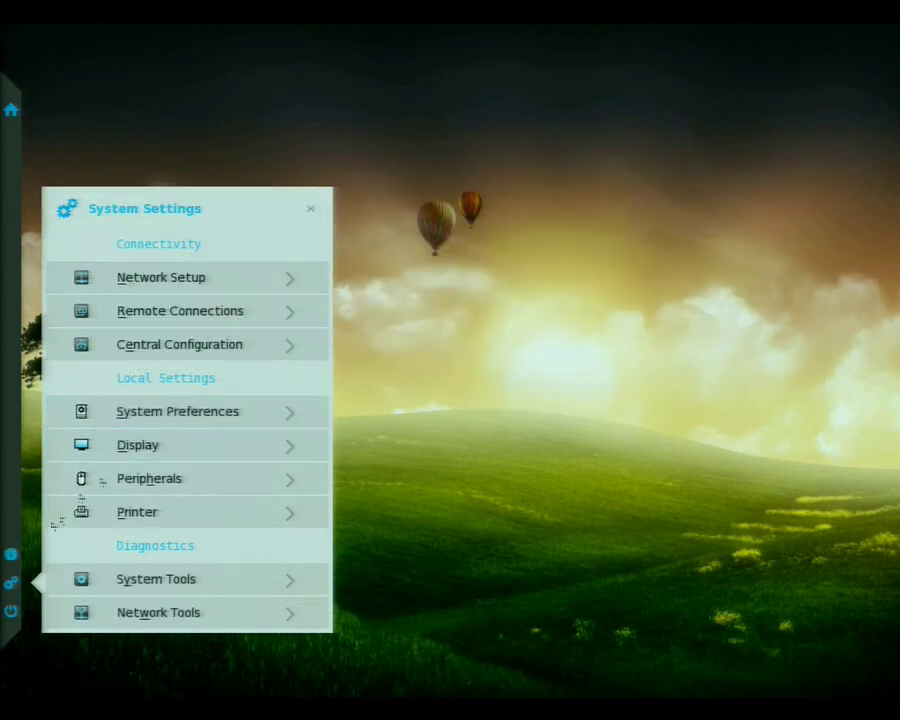
click(10, 554)
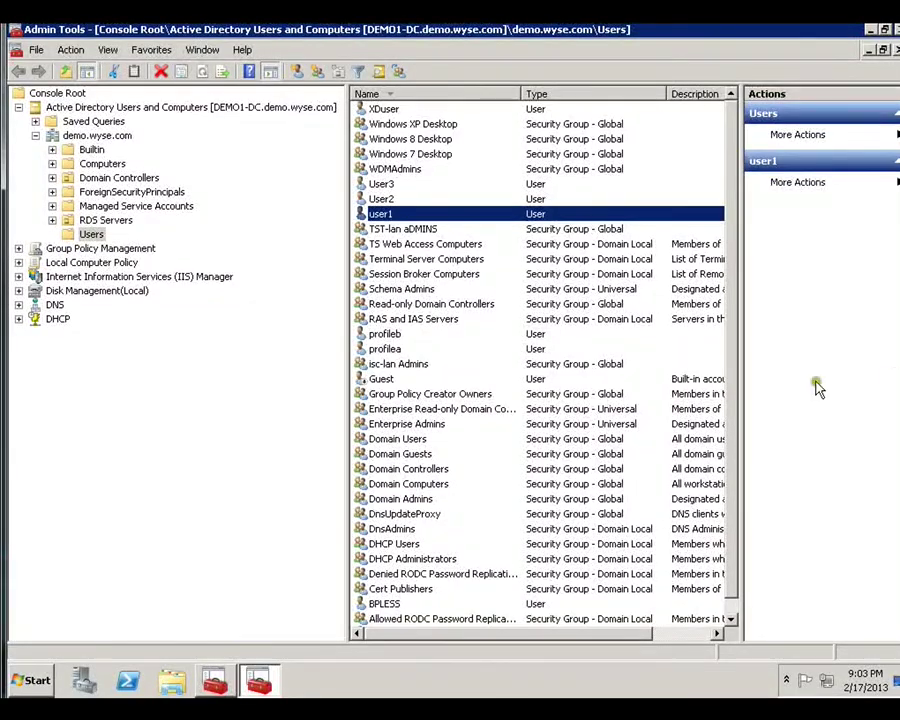
Browse to C:\inetpub\ftproot\Wyse\wnos\Firmware\T10\7.1_130 and select the DOVE_boot file.
click(162, 680)
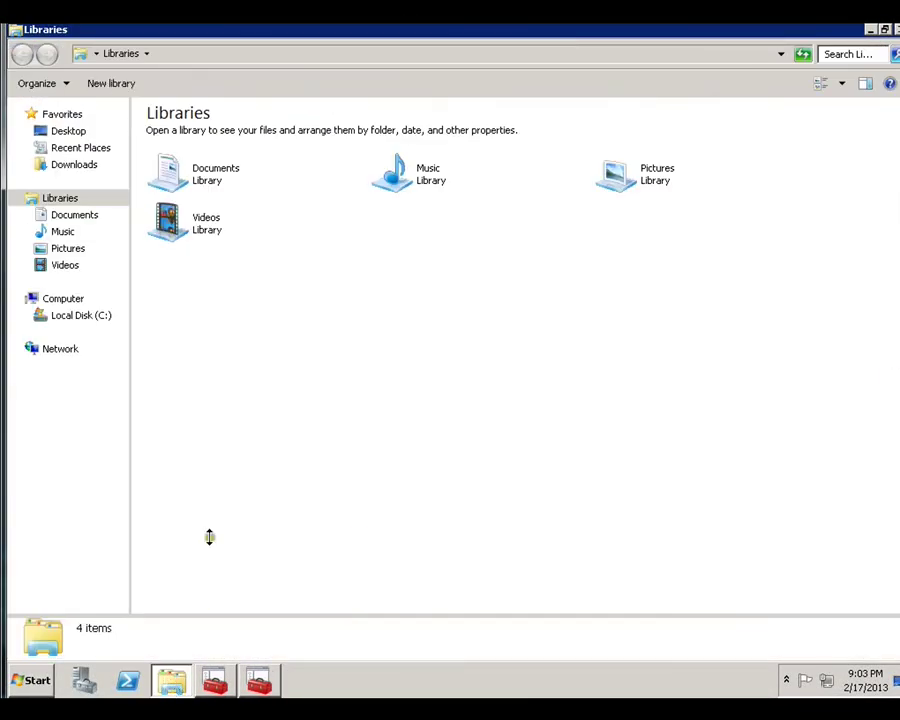
click(68, 315)
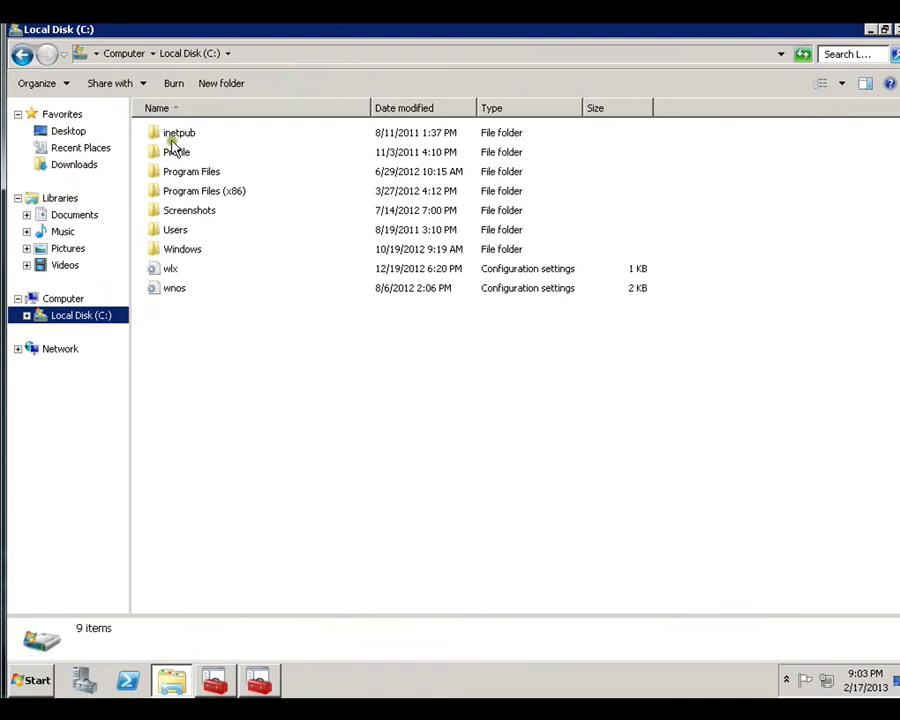
double_click(173, 136)
click(173, 154)
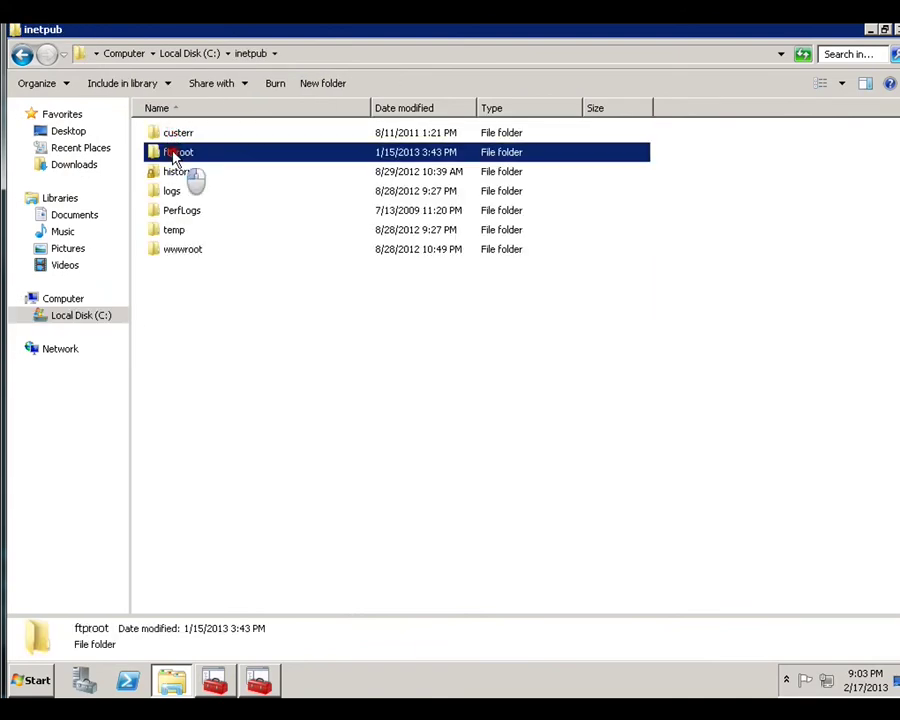
double_click(173, 155)
double_click(173, 191)
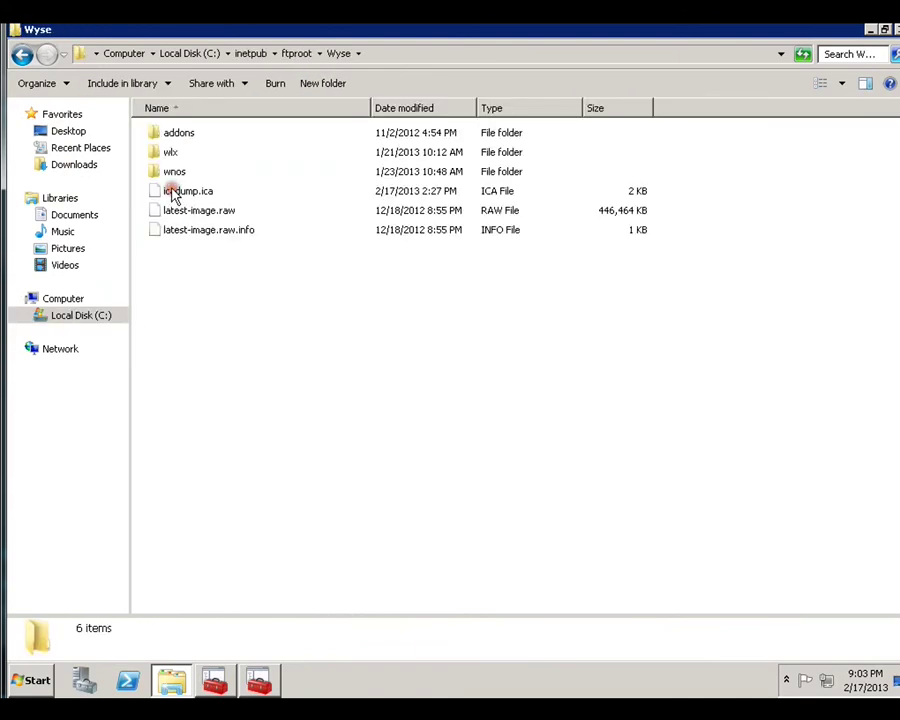
double_click(173, 172)
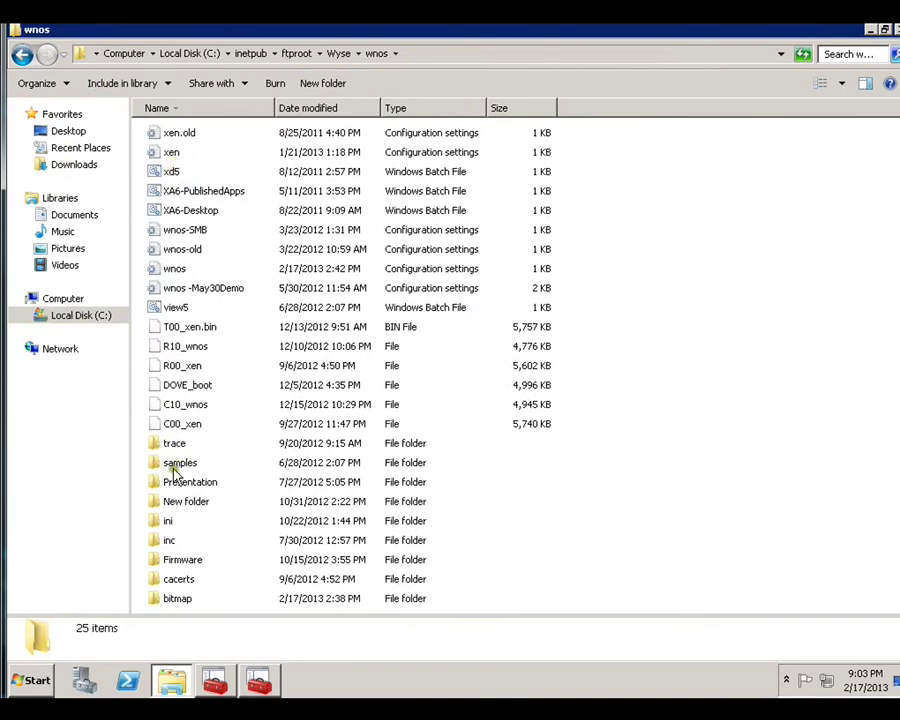
double_click(182, 560)
click(163, 192)
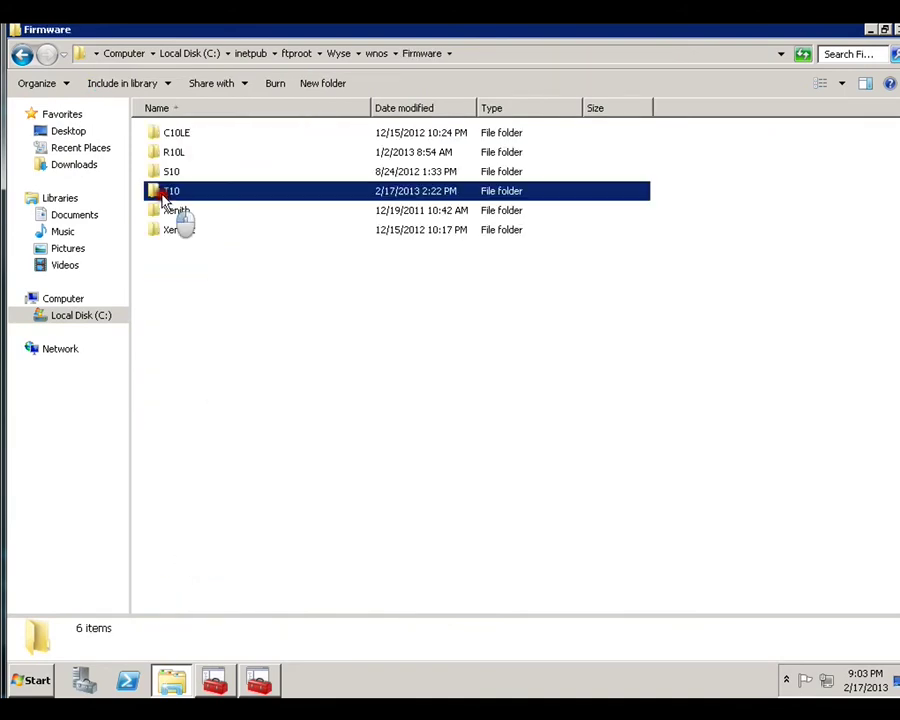
double_click(163, 192)
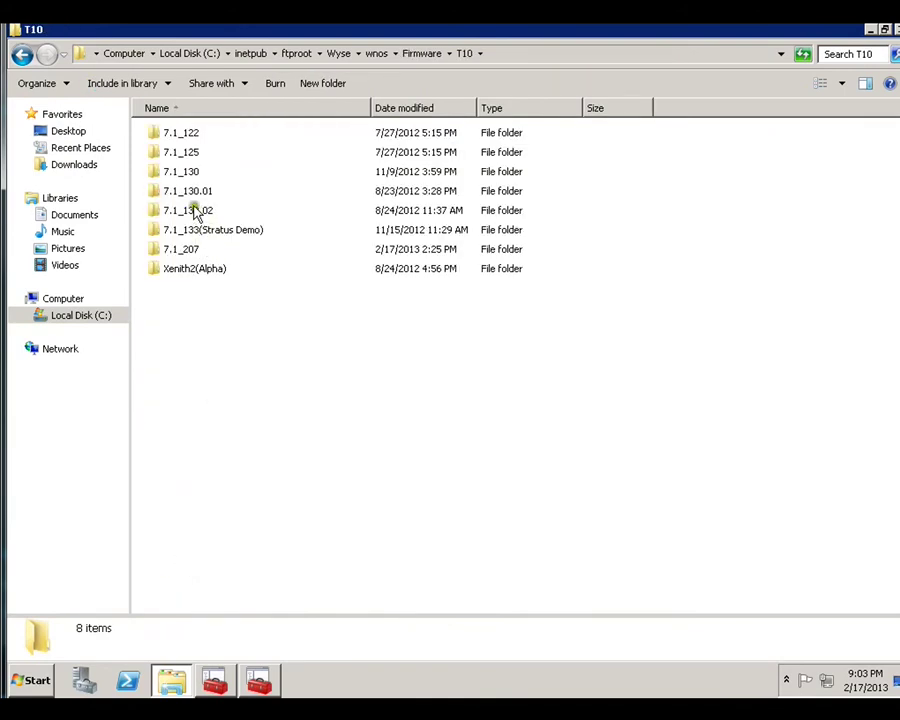
double_click(183, 172)
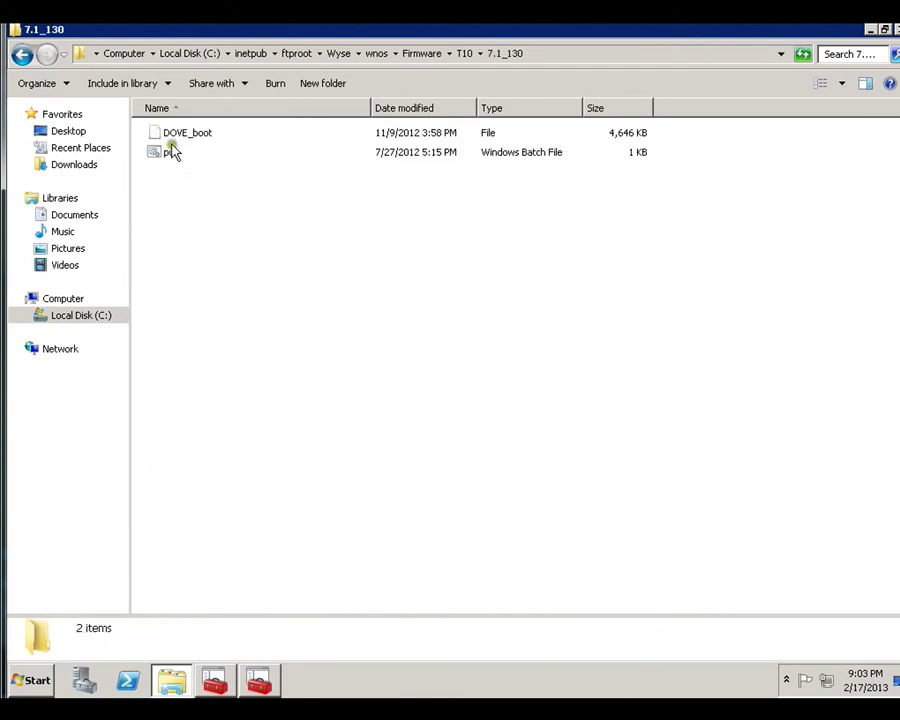
click(176, 138)
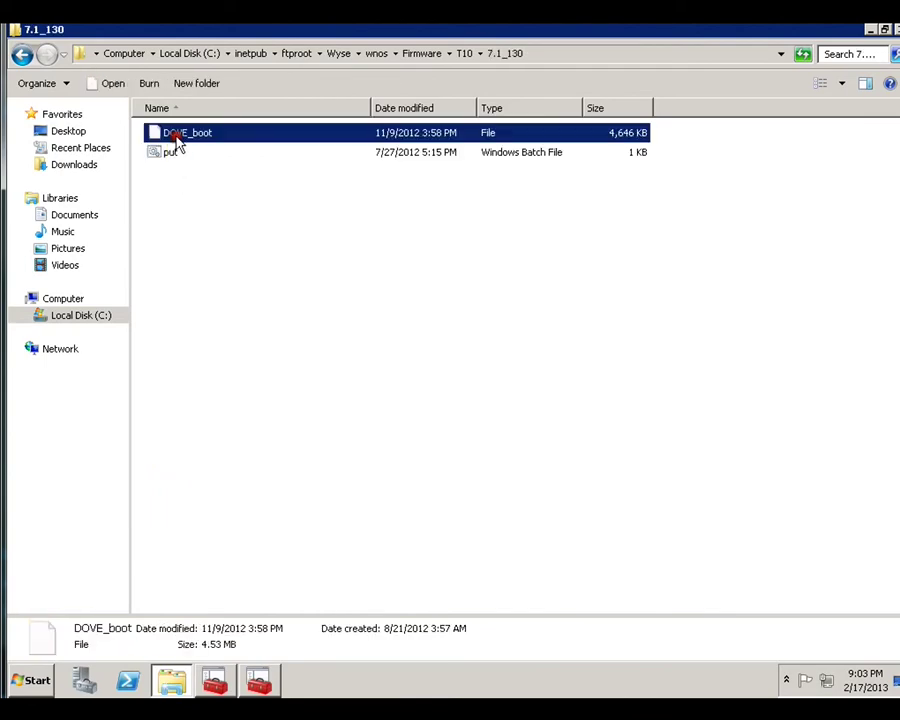
Paste DOVE_boot into the wnos folder, replacing the existing copy.
click(418, 54)
click(386, 55)
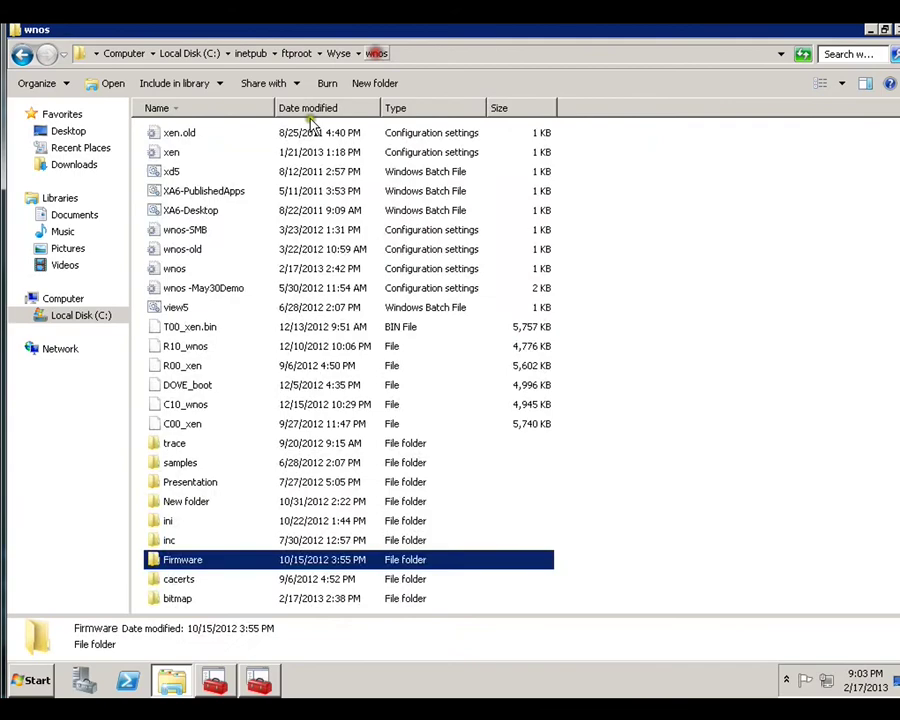
click(678, 343)
key(ctrl+v)
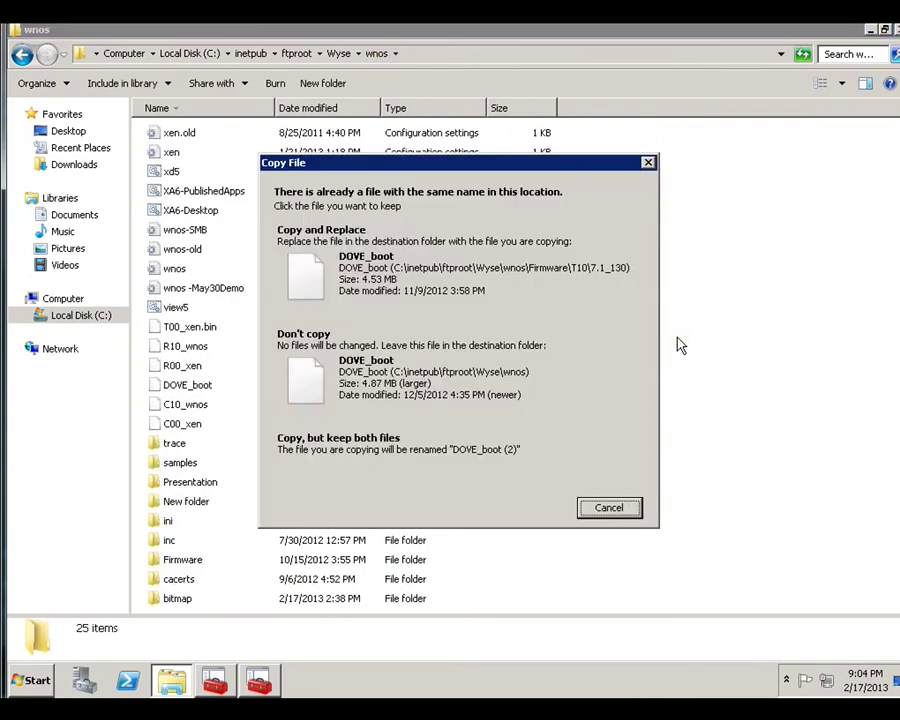
click(408, 283)
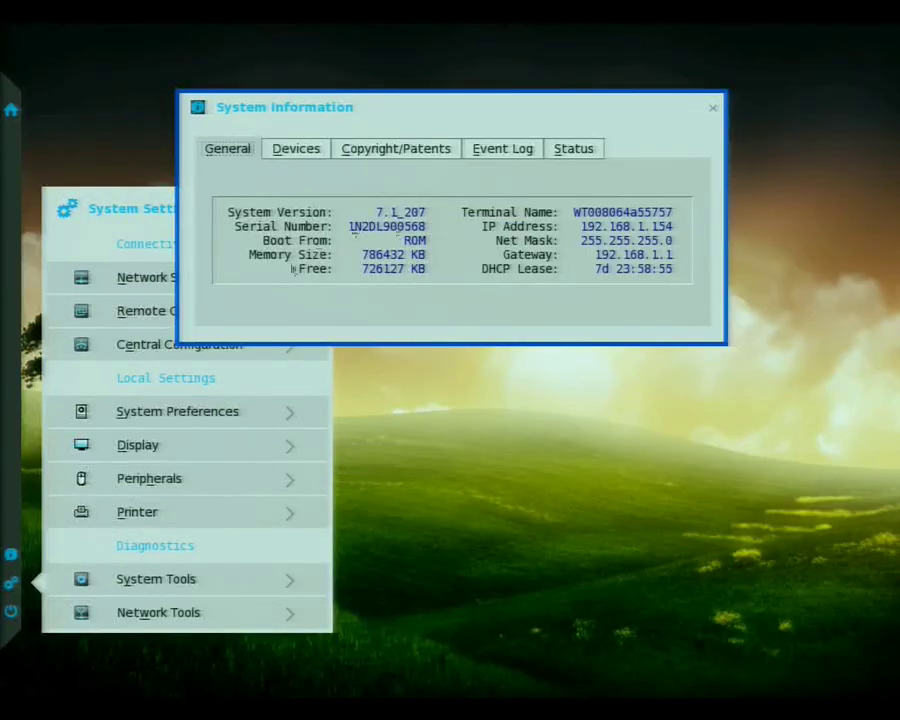
Restart the thin client from the power options.
click(10, 611)
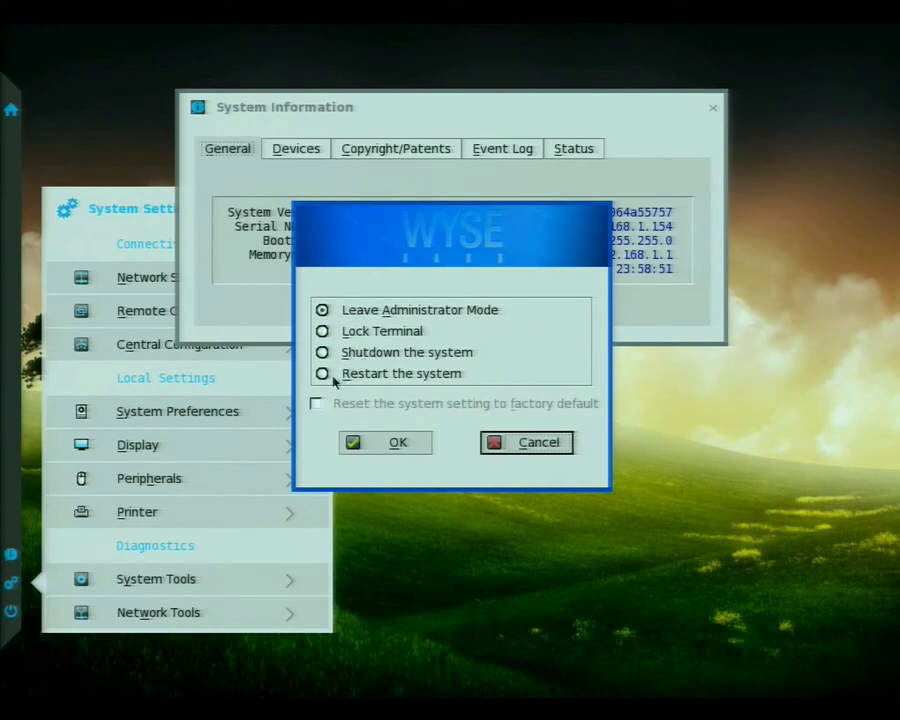
click(323, 374)
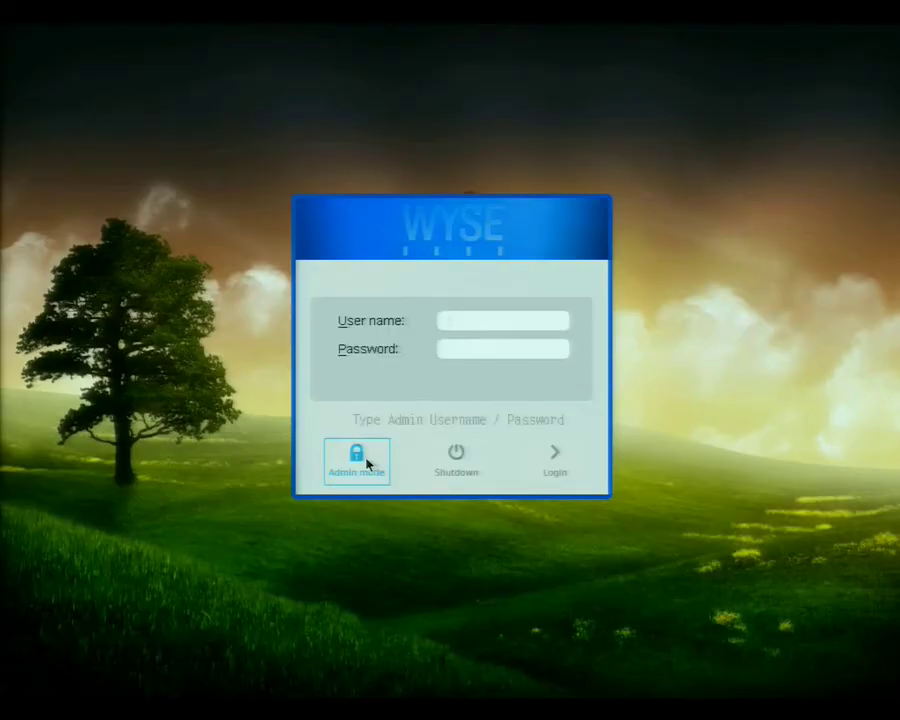
Log in as administrator, check System Information shows 7.1_130, and open Central Configuration.
text(admin)
key(Tab)
text(admin)
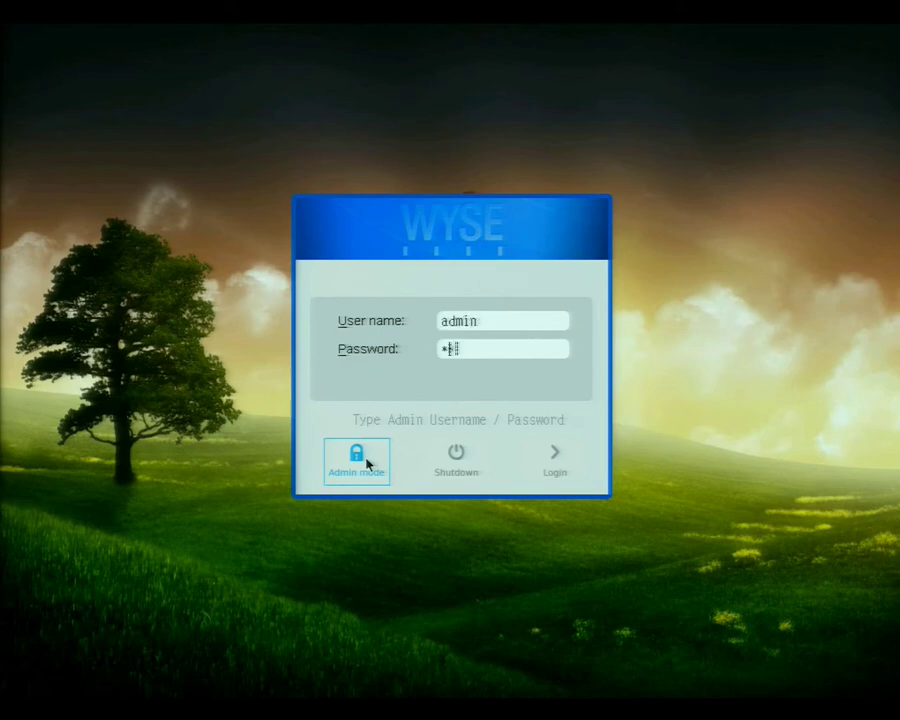
key(Return)
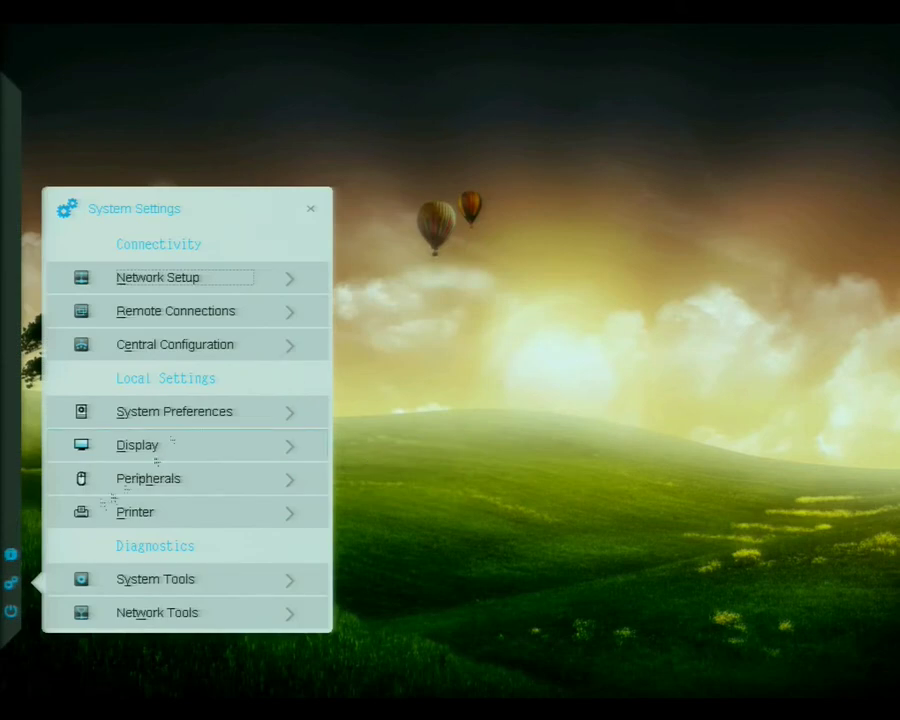
click(12, 552)
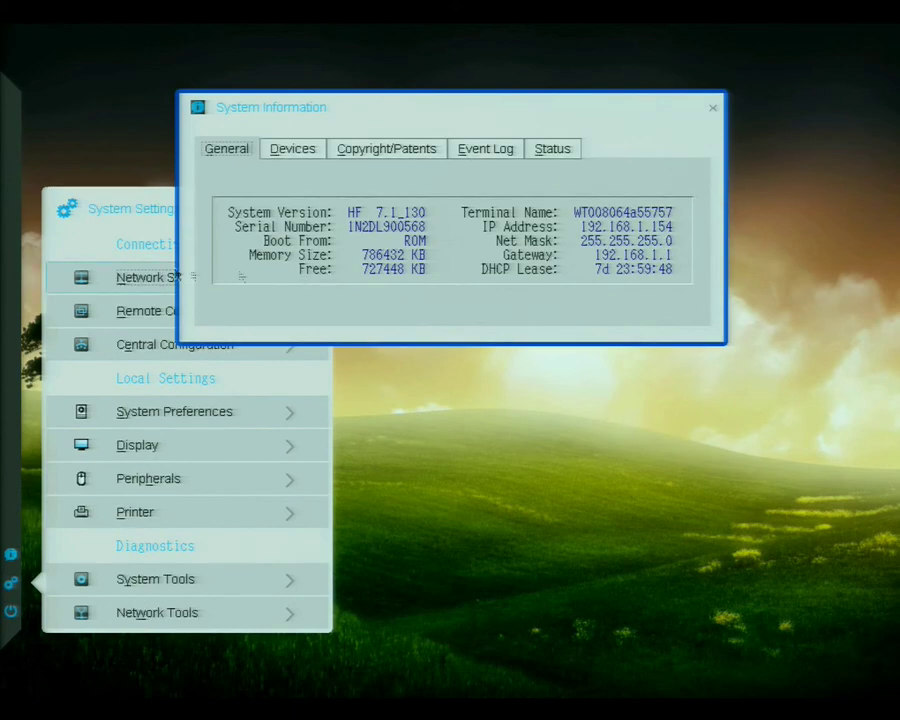
click(119, 346)
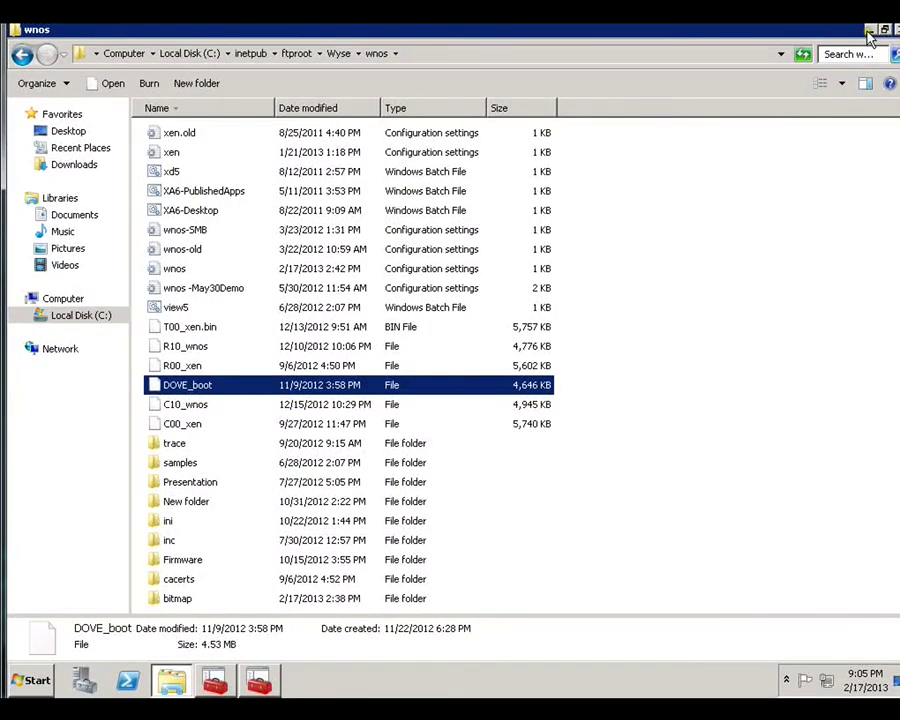
Minimize Explorer and expand the demo1-dc DHCP server's IPv4 branch in Admin Tools.
click(688, 56)
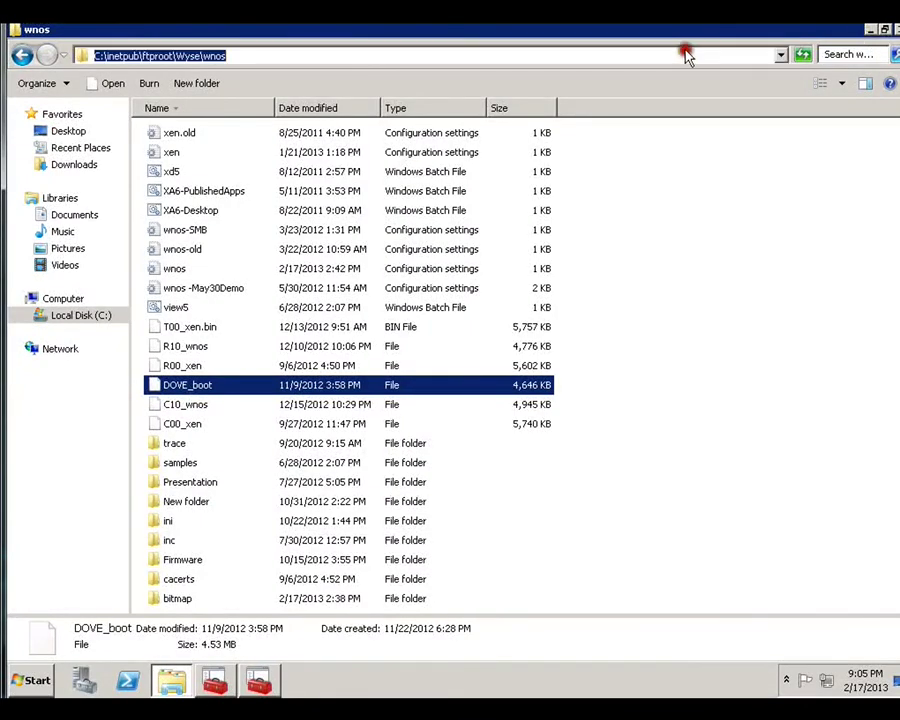
click(870, 29)
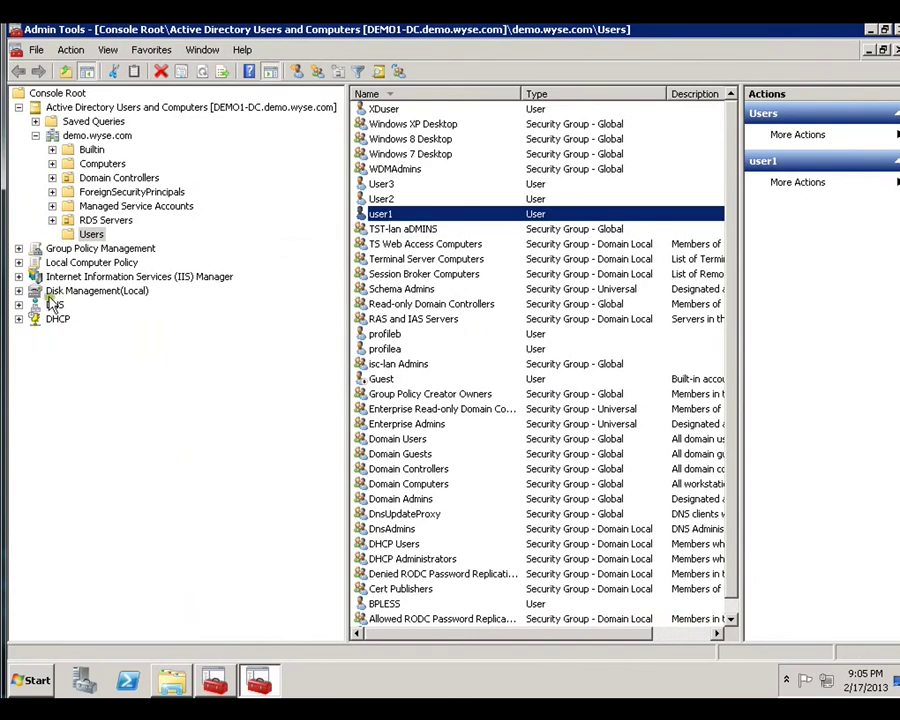
click(18, 319)
click(35, 333)
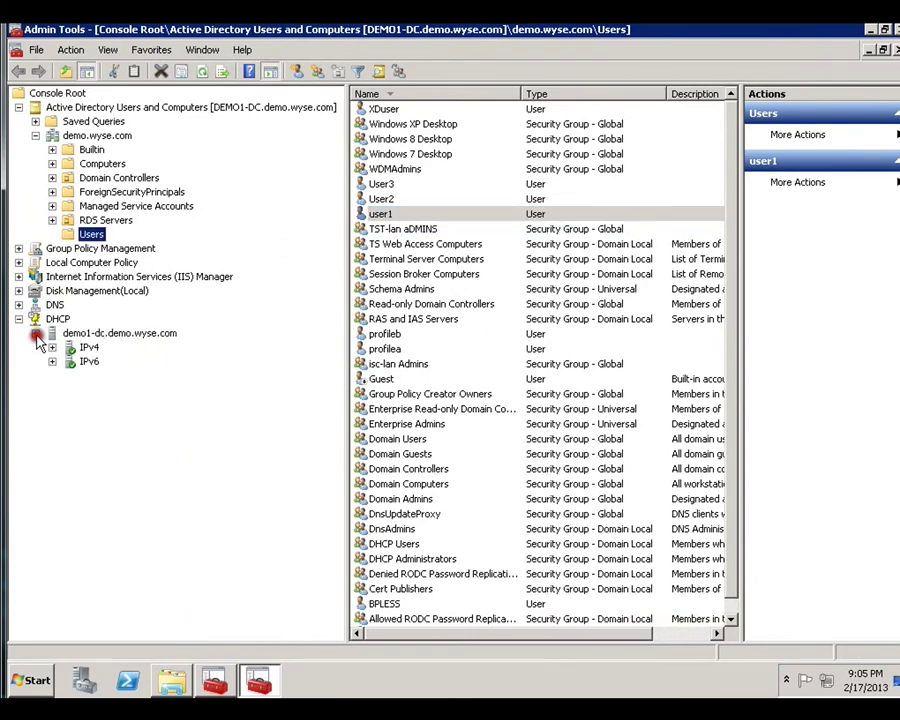
click(51, 362)
click(52, 347)
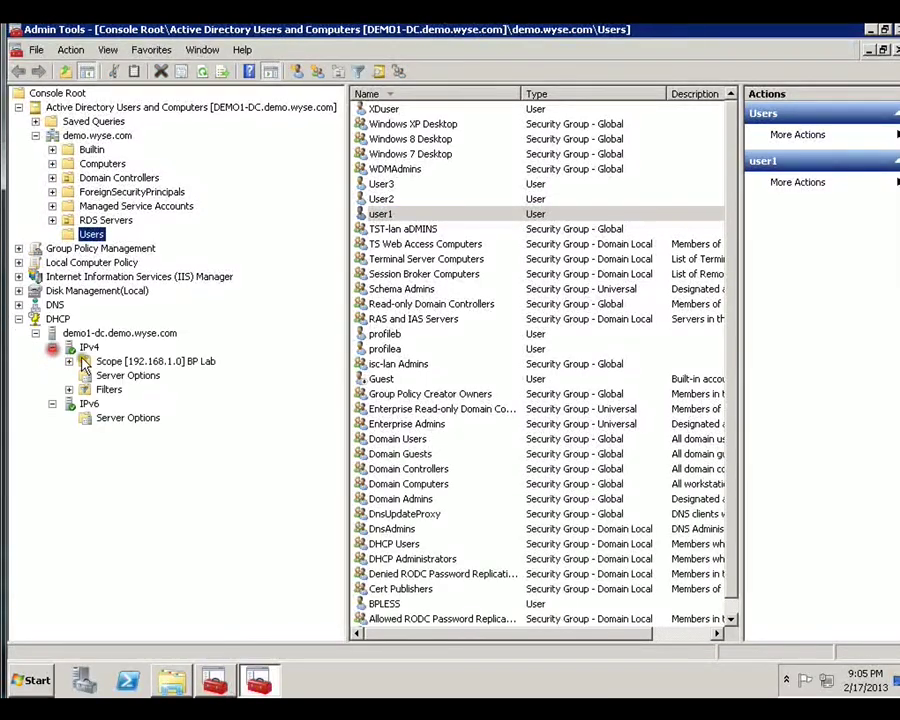
click(120, 376)
Open the BP Lab scope's option 161 Wyse INI File server and select its value 192.168.1.201.
click(68, 361)
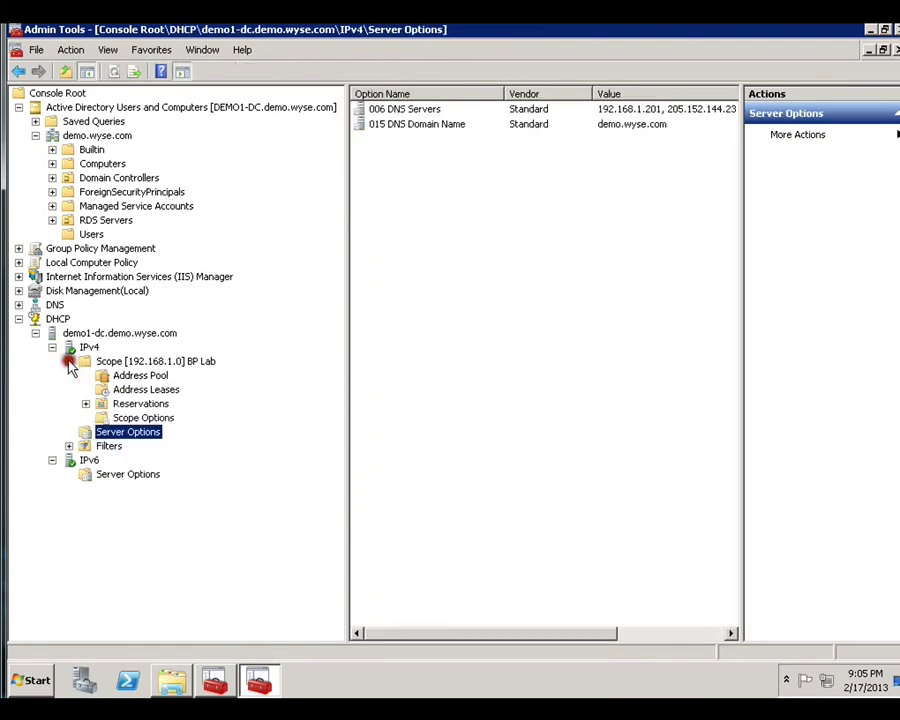
click(148, 418)
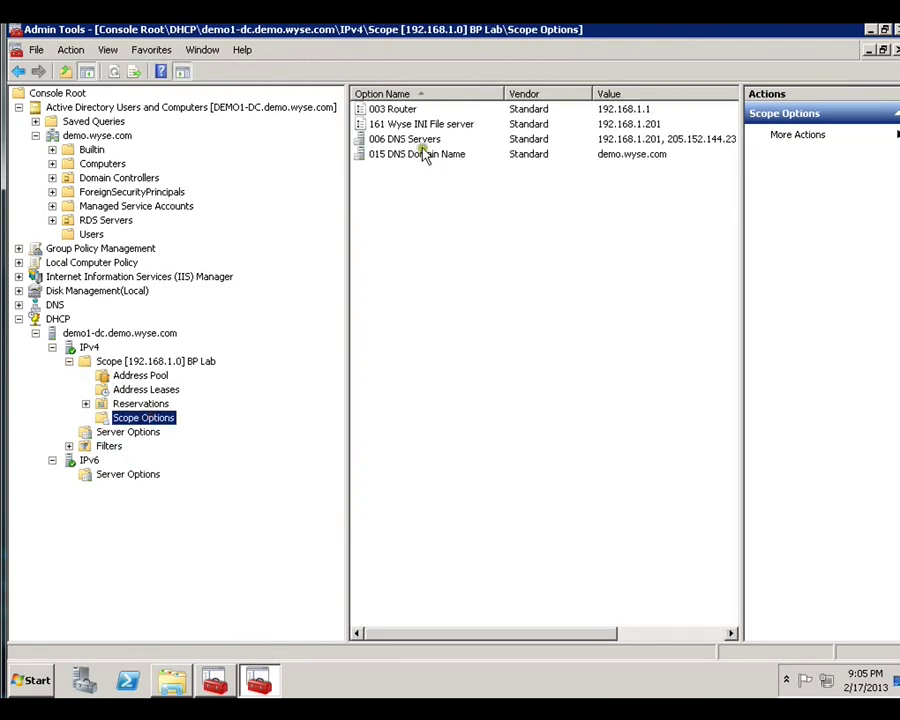
double_click(420, 123)
drag(386, 310, 271, 308)
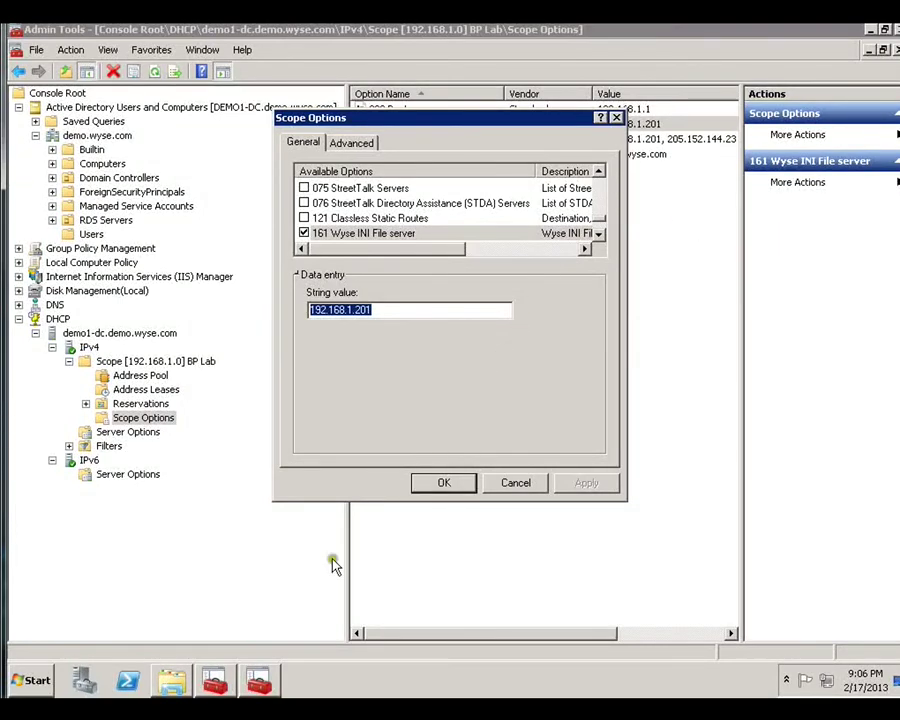
Open the wnos INI configuration file from the wnos folder in Notepad.
click(171, 680)
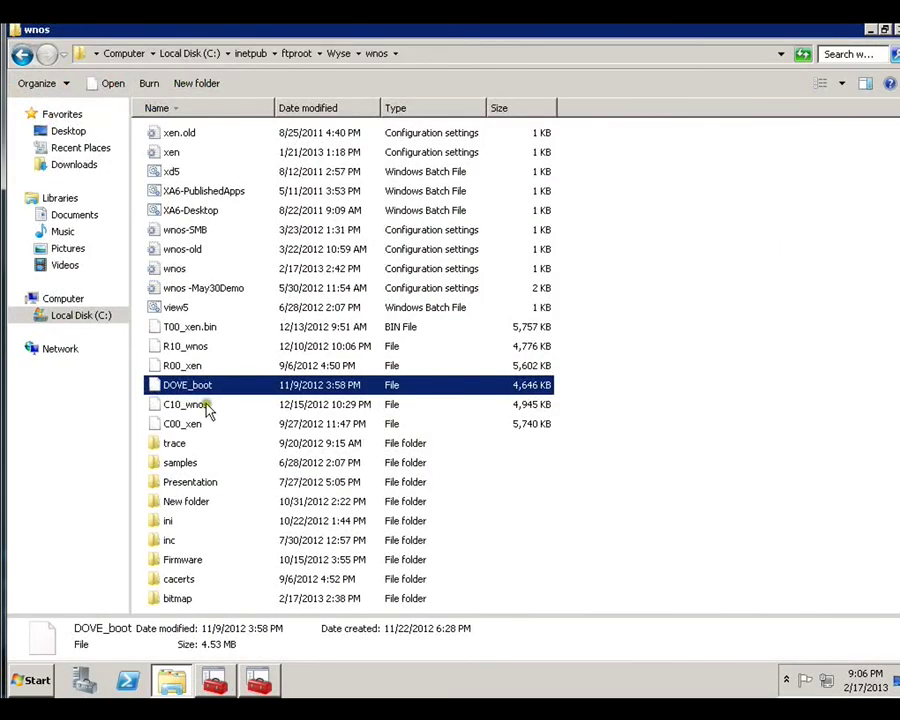
double_click(175, 268)
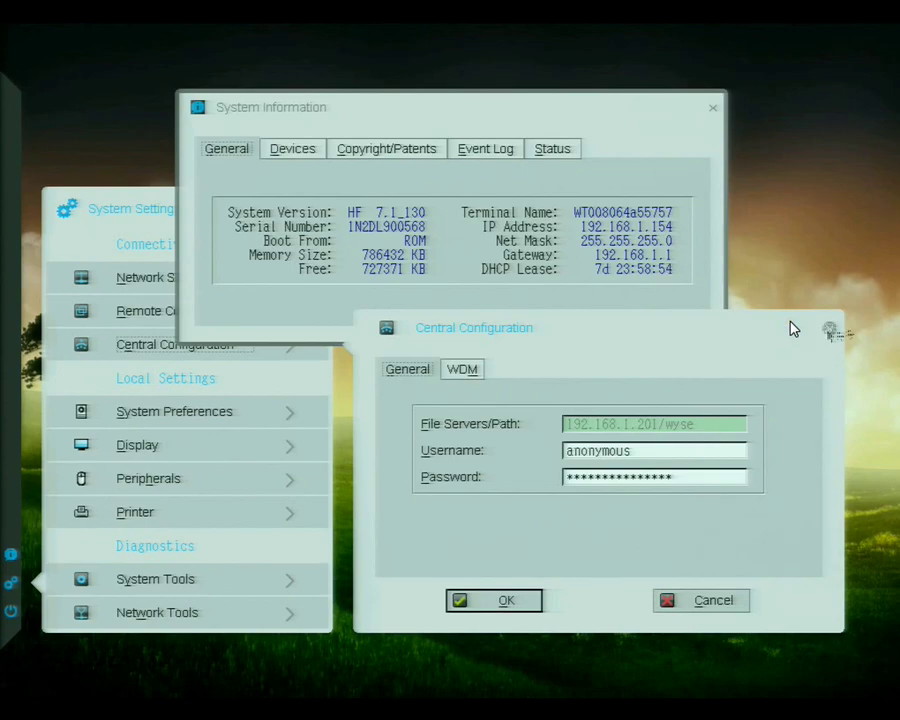
Dismiss Central Configuration and System Information, then pick 'Shutdown the system' in the Wyse exit options.
click(829, 328)
click(713, 108)
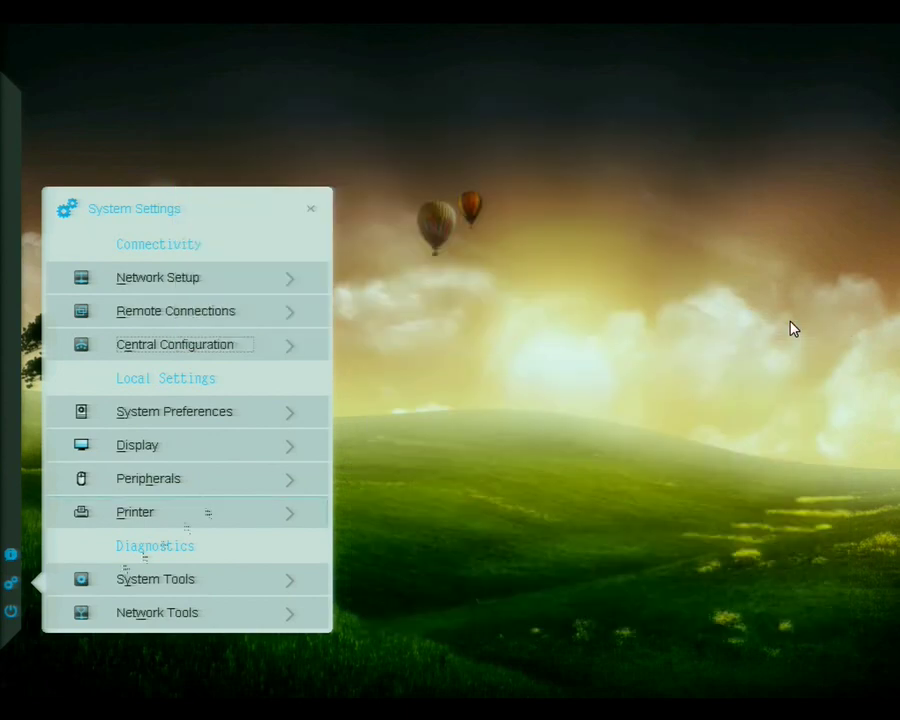
click(10, 610)
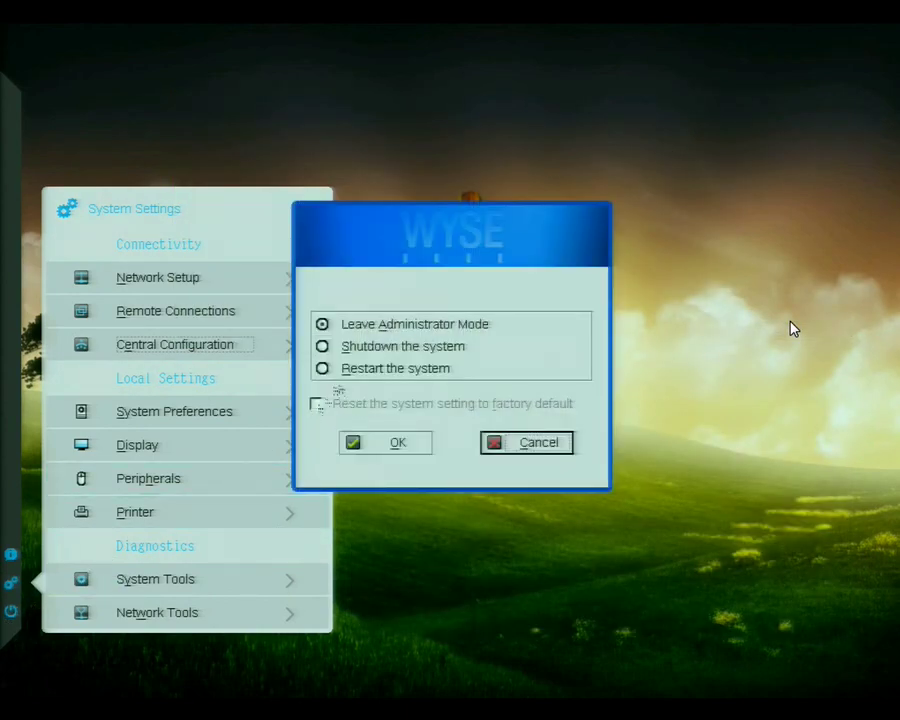
click(343, 356)
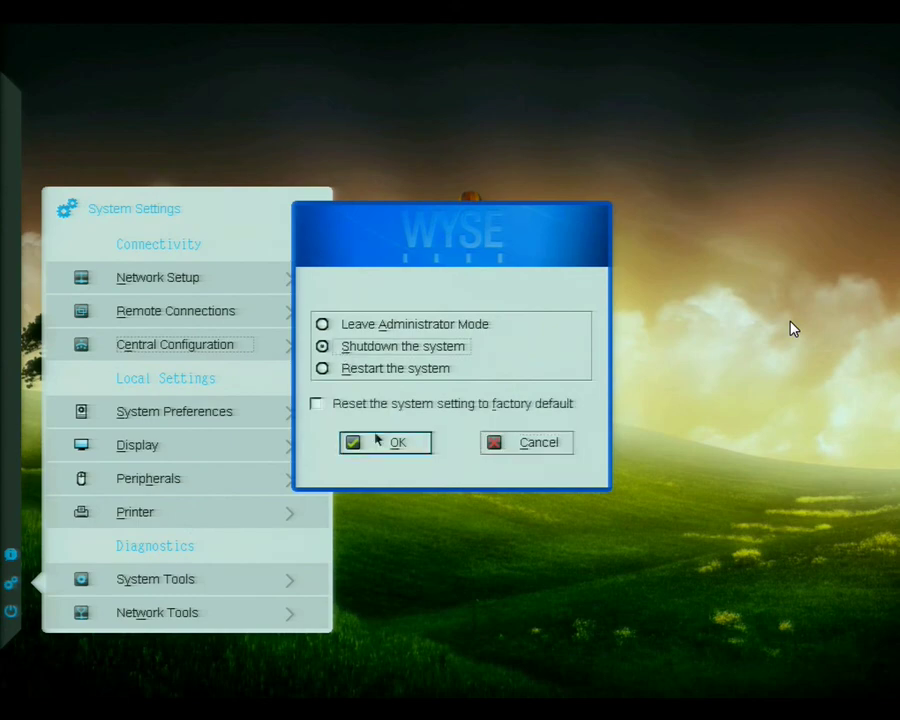